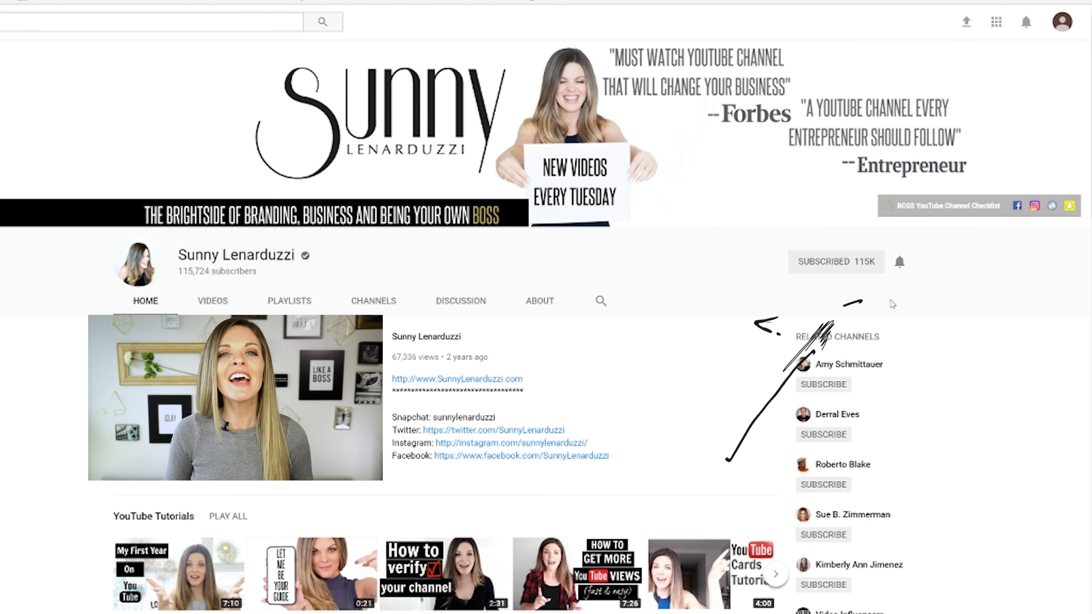
Step: Turn on notifications for the subscribed YouTube channel with the bell icon
left_click(899, 268)
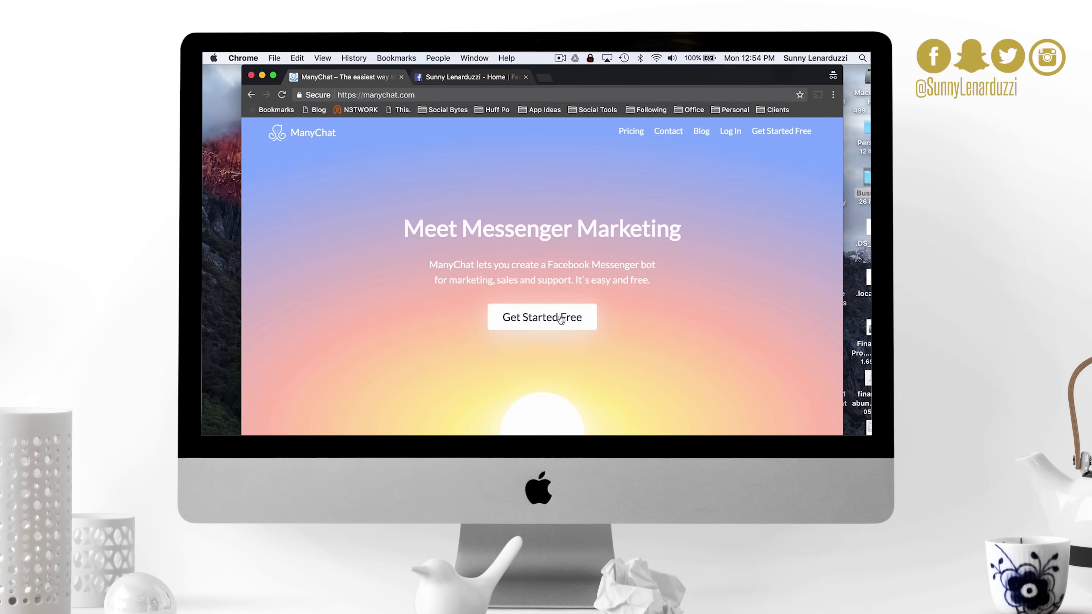
Step: Start the free ManyChat sign-up and compare its sign-in page with the Facebook page tab
left_click(542, 317)
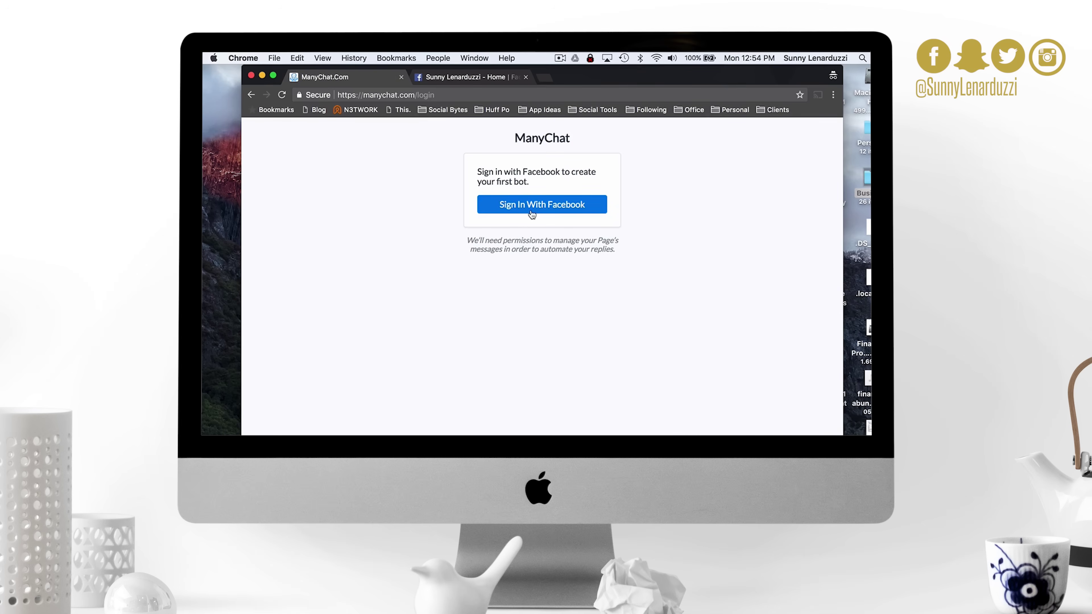
left_click(483, 78)
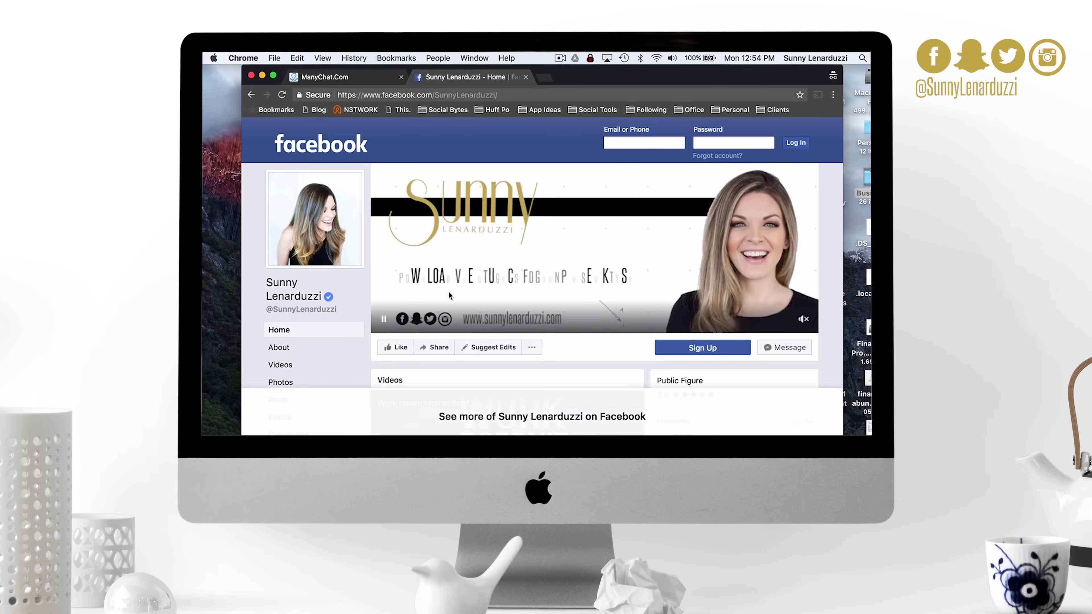
scroll(449, 296, "down", 10)
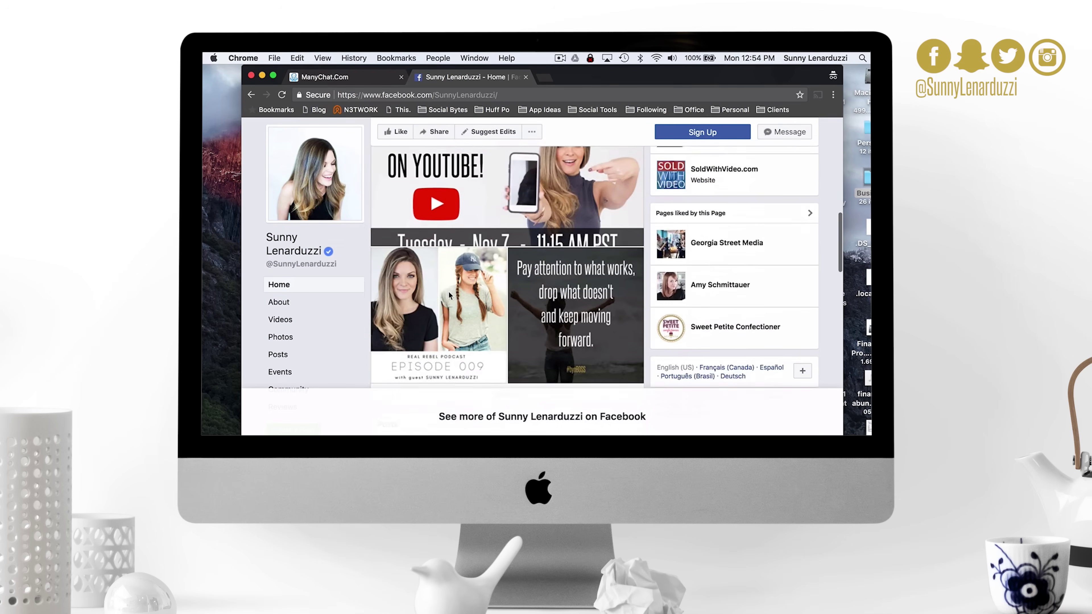
scroll(448, 291, "up", 10)
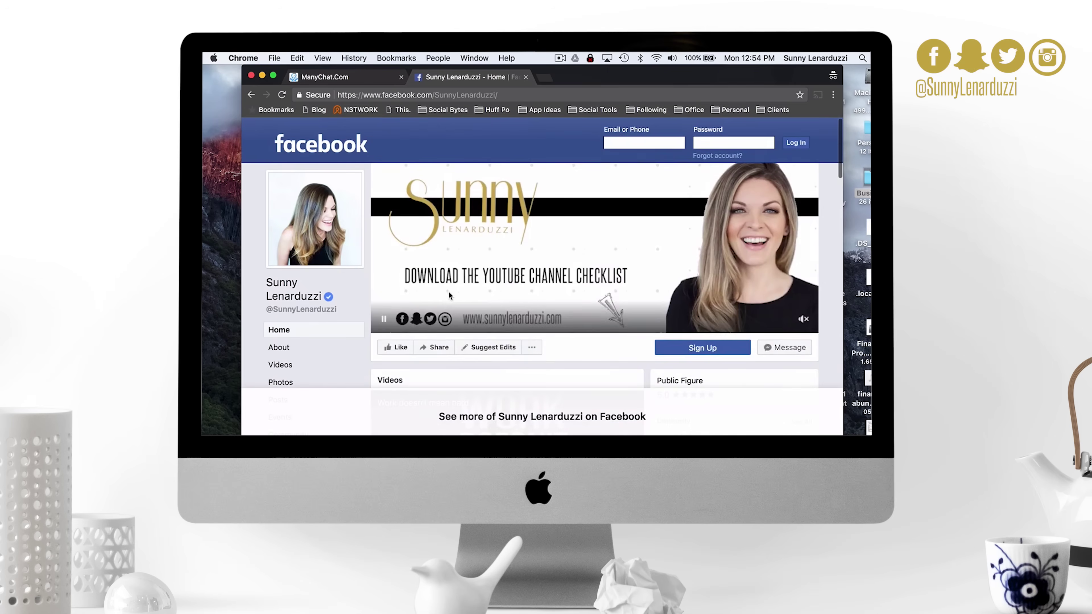
left_click(356, 82)
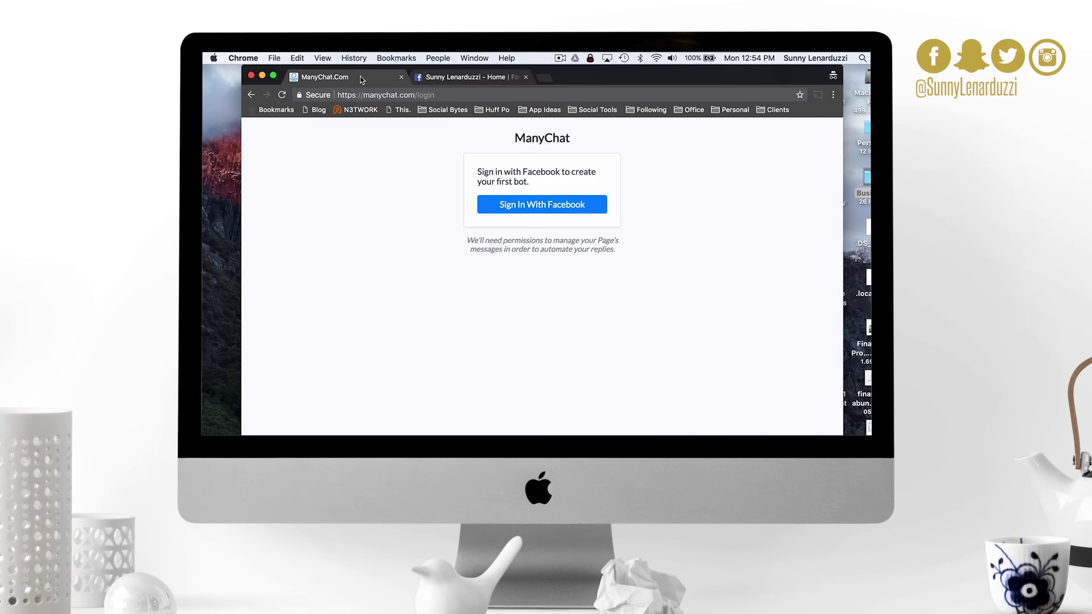
left_click(450, 79)
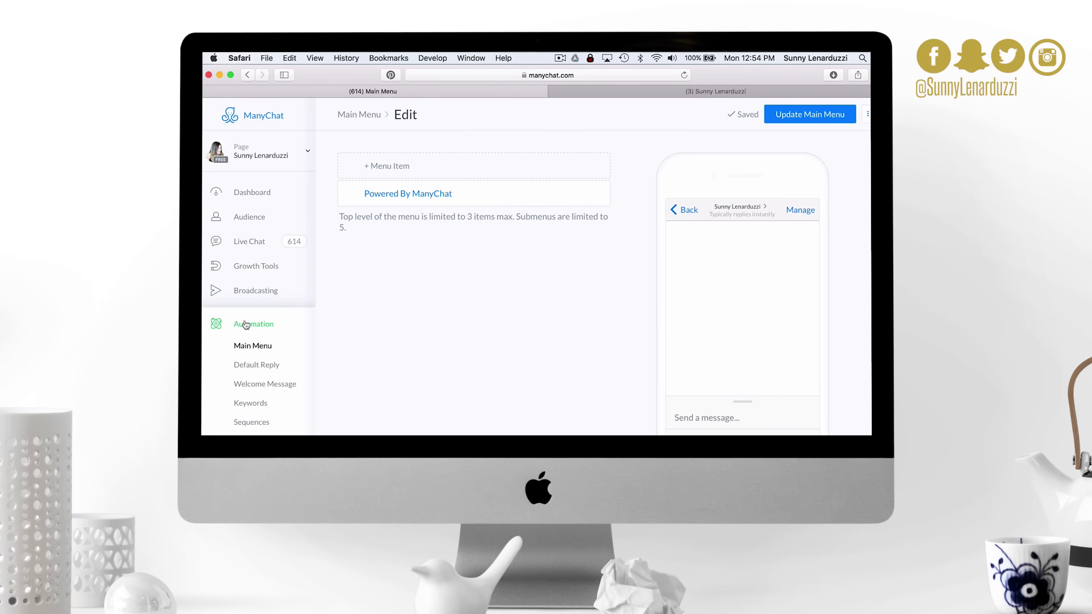
Step: Open the Welcome Message automation and compare it with the page's Messenger inbox
left_click(245, 324)
left_click(263, 384)
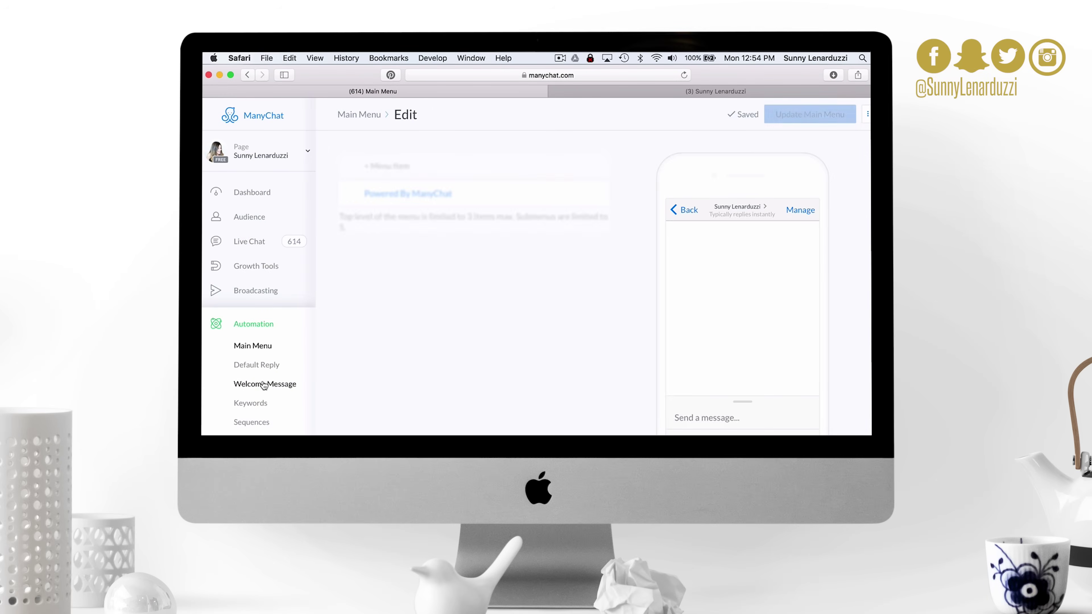
left_click(672, 92)
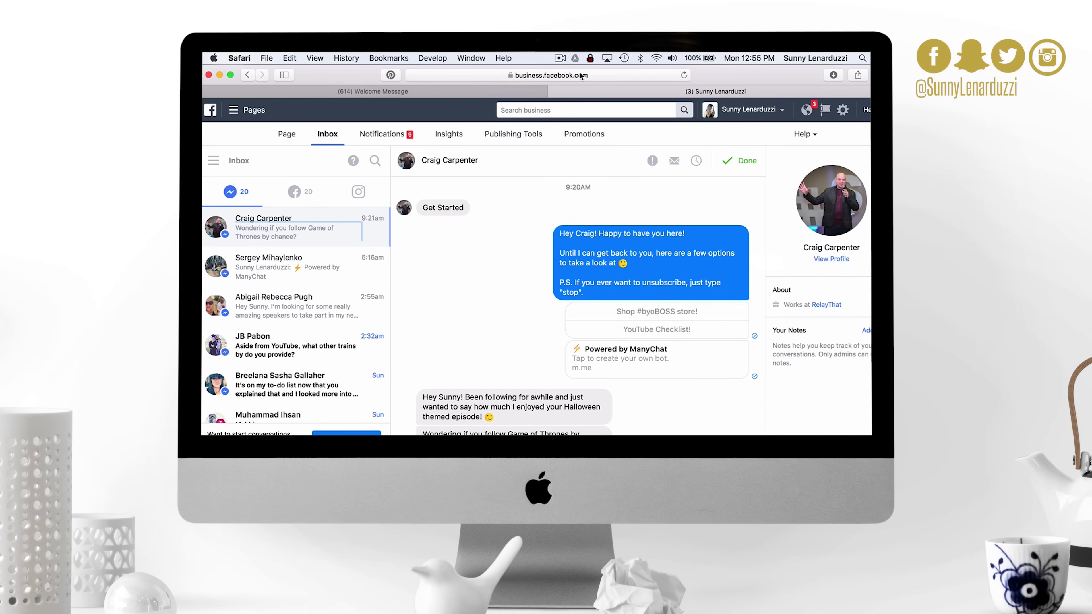
left_click(511, 92)
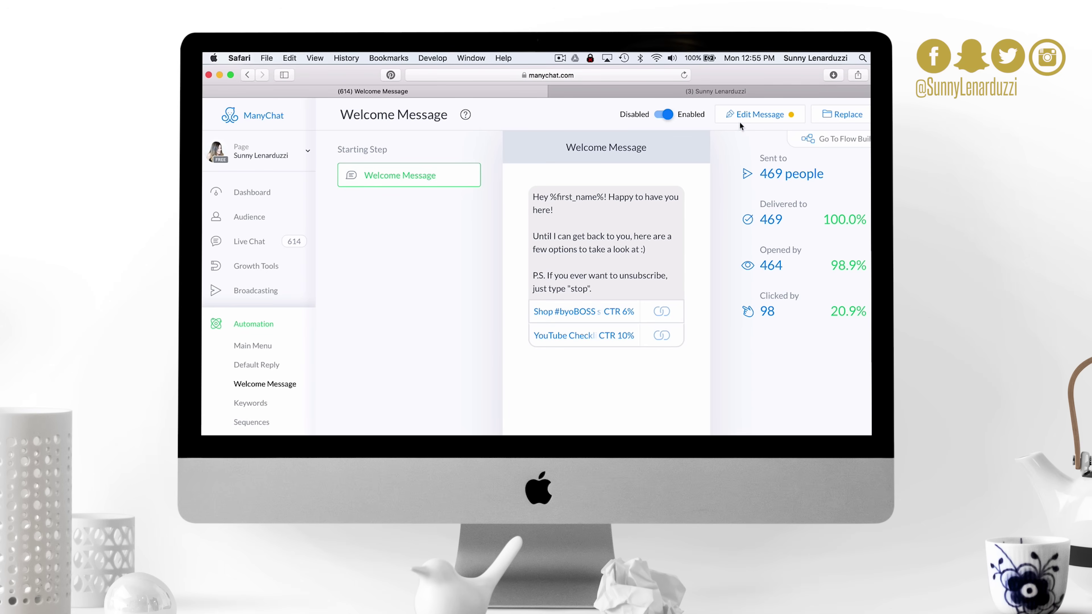
Step: Open the welcome message editor and review the %first_name% greeting and P.S. paragraph against the inbox
left_click(752, 115)
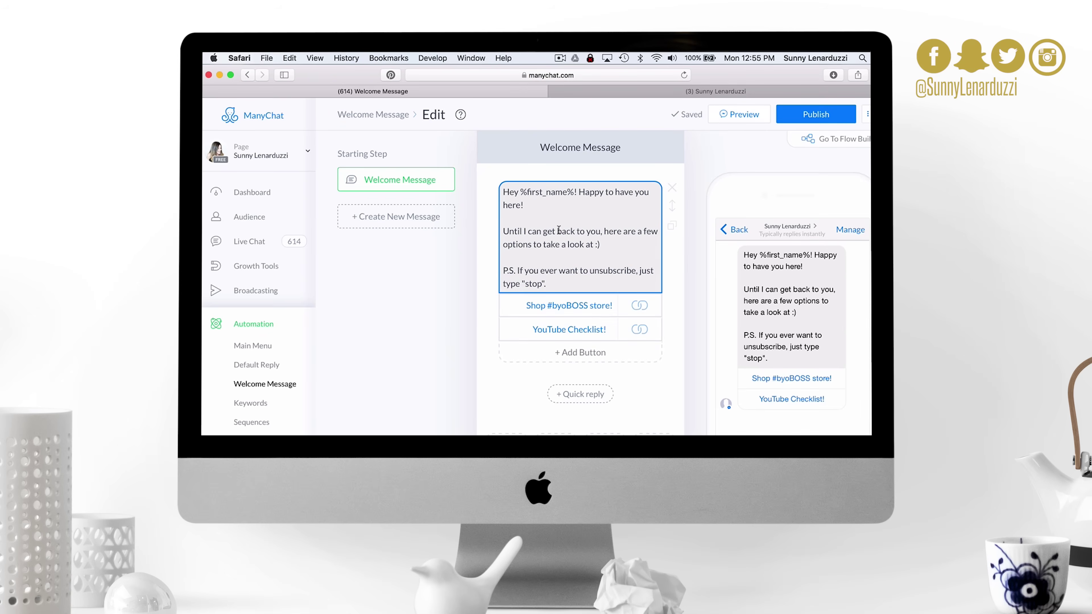
left_click(557, 228)
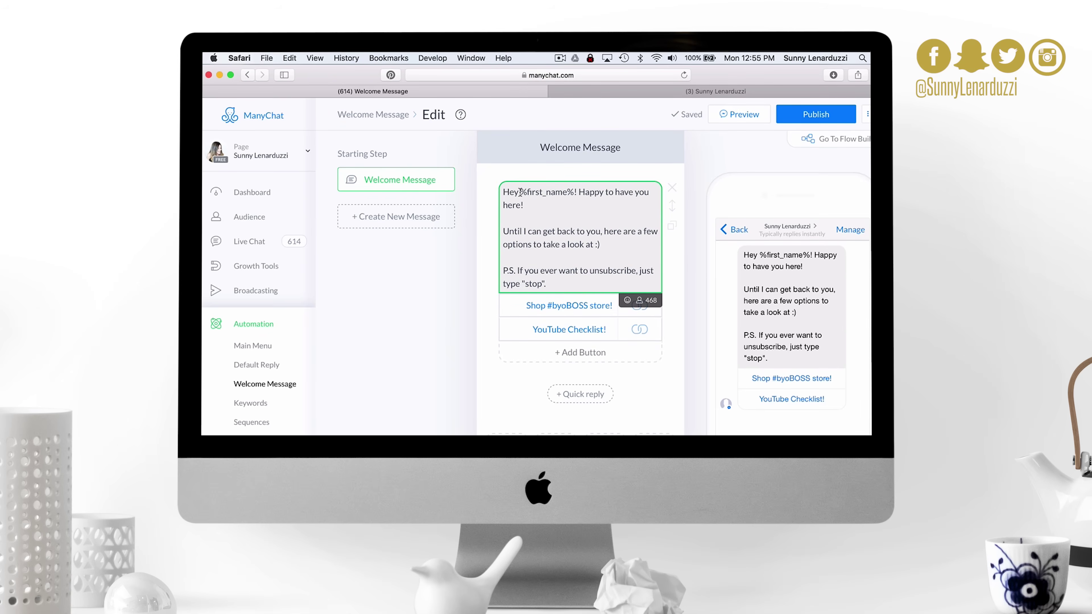
left_click_drag(520, 192, 574, 191)
key("ctrl+Tab")
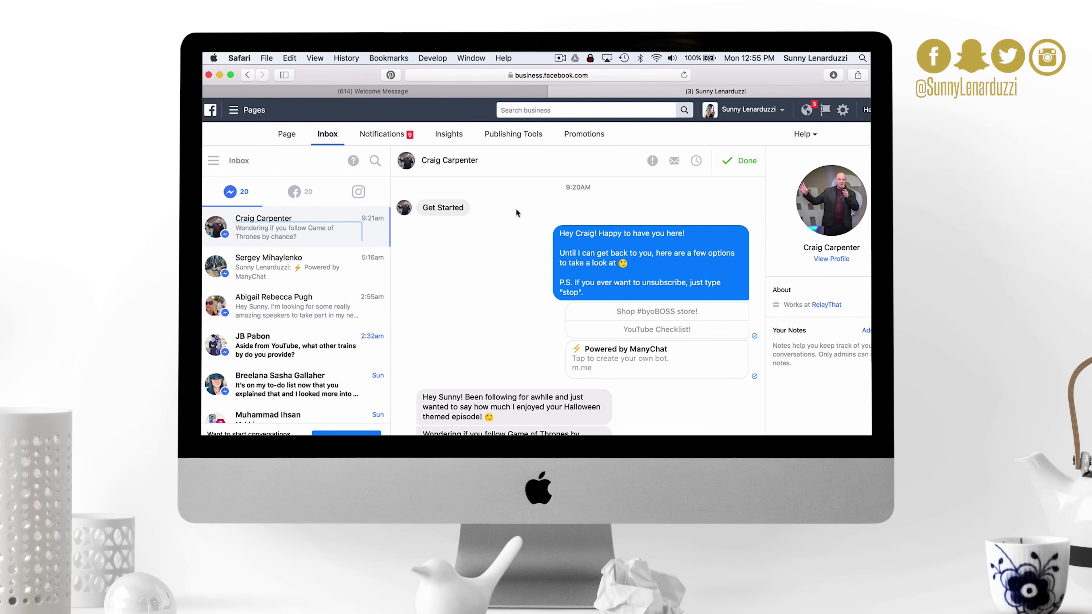
left_click(500, 93)
left_click(571, 220)
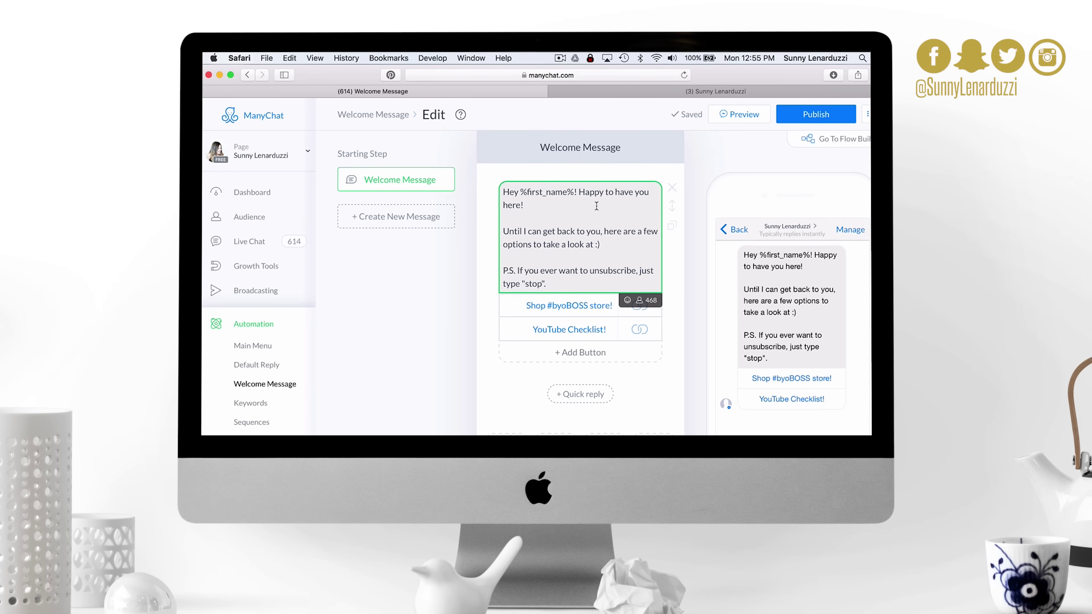
left_click_drag(546, 283, 497, 271)
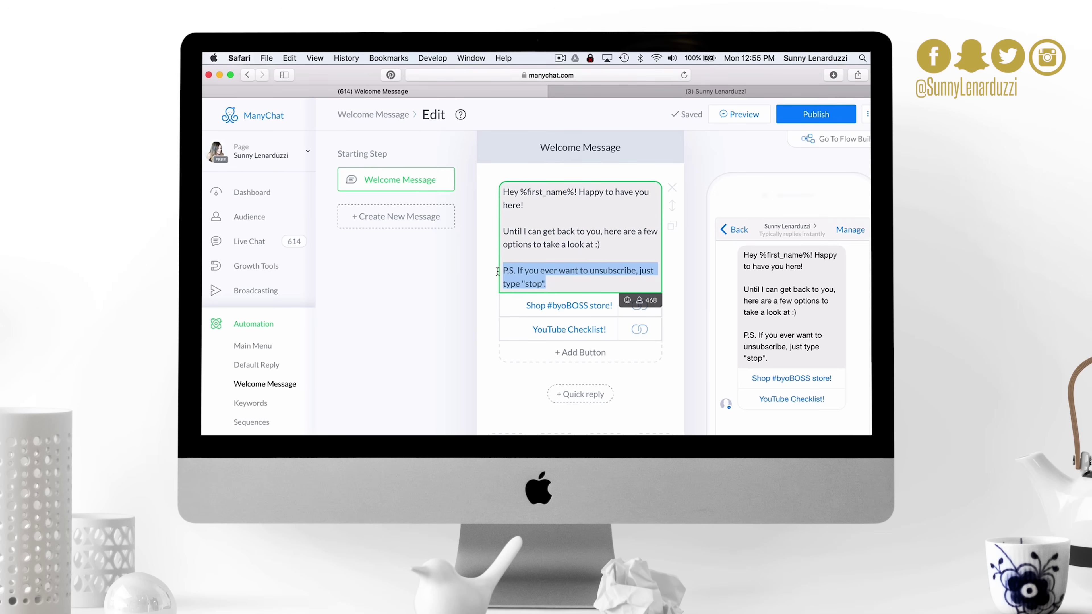
left_click(532, 270)
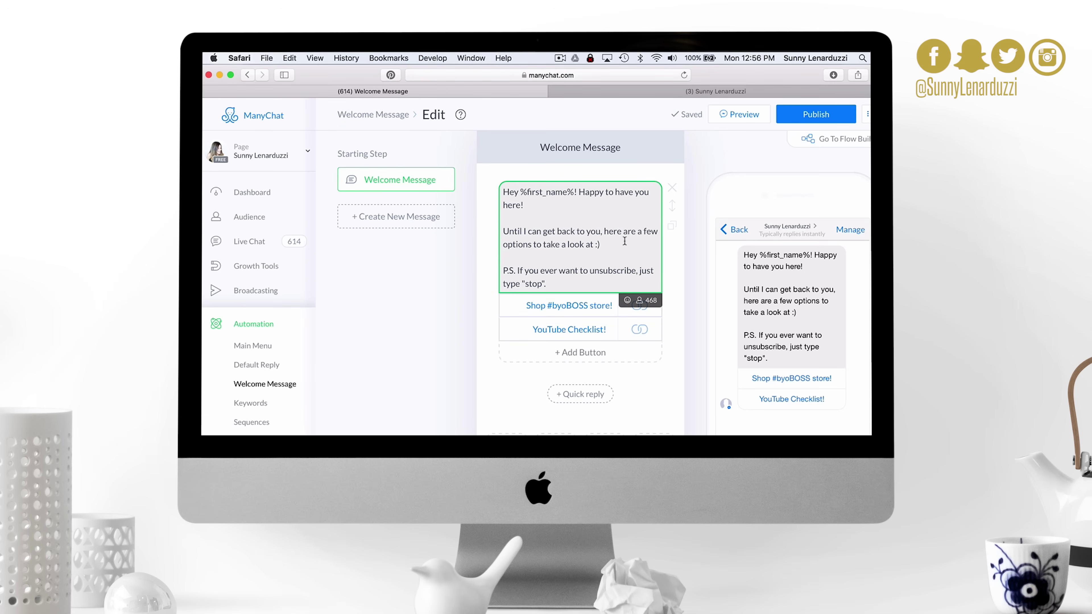
Step: Check the two existing buttons and add a third button named 'YouTube for Bosses Course'
left_click(571, 307)
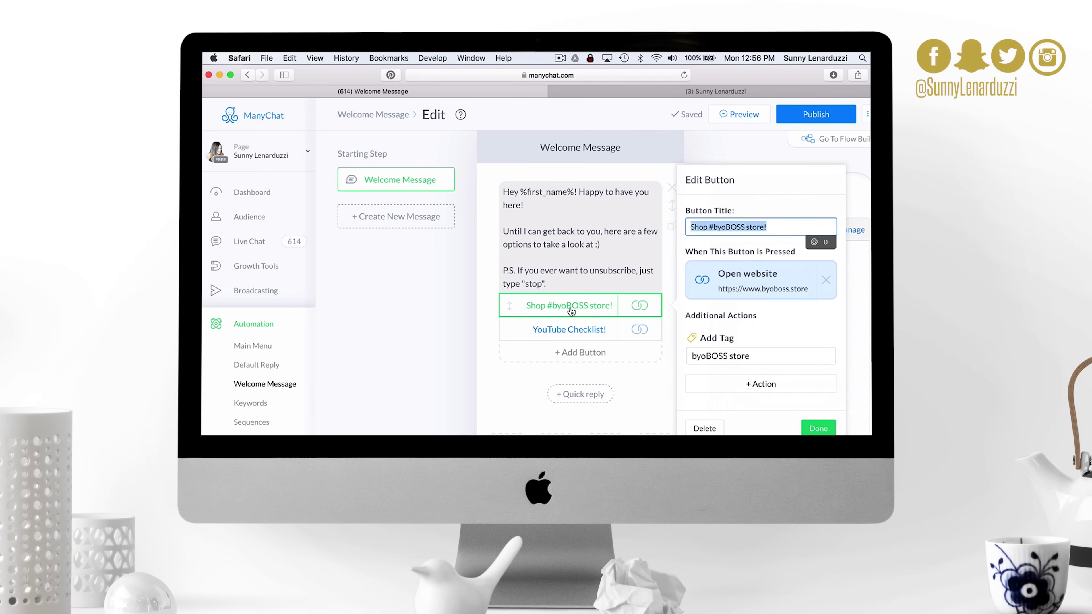
left_click(574, 330)
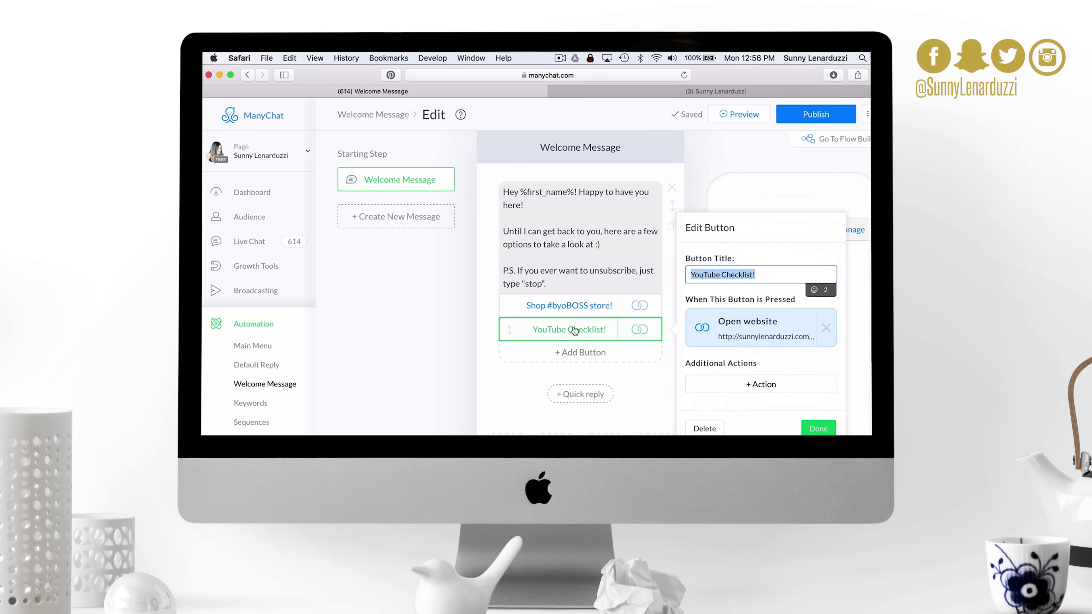
left_click(579, 353)
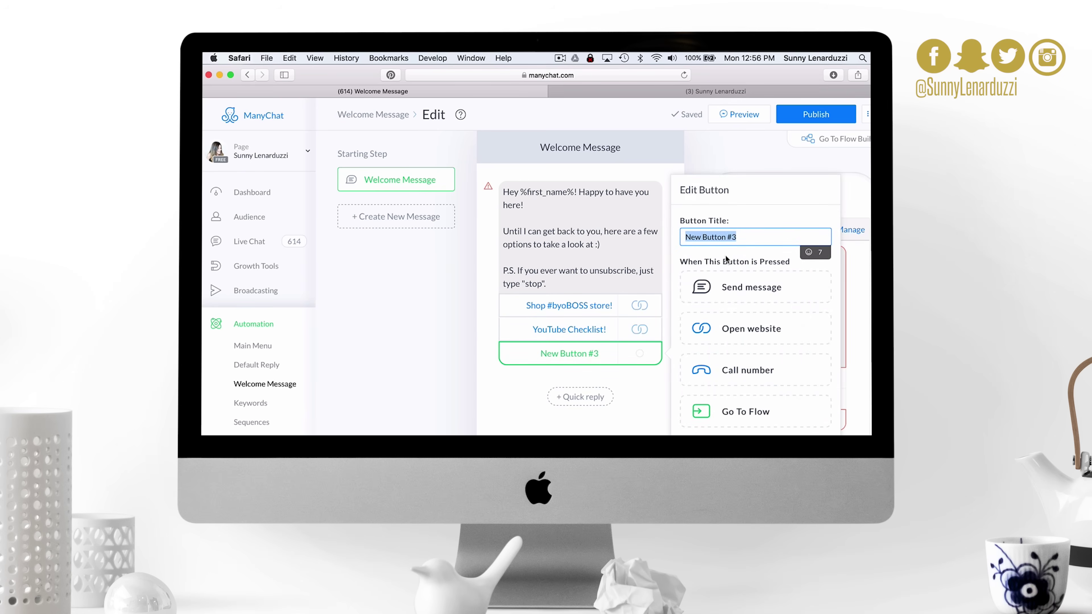
type("YouTube for Bosses Course")
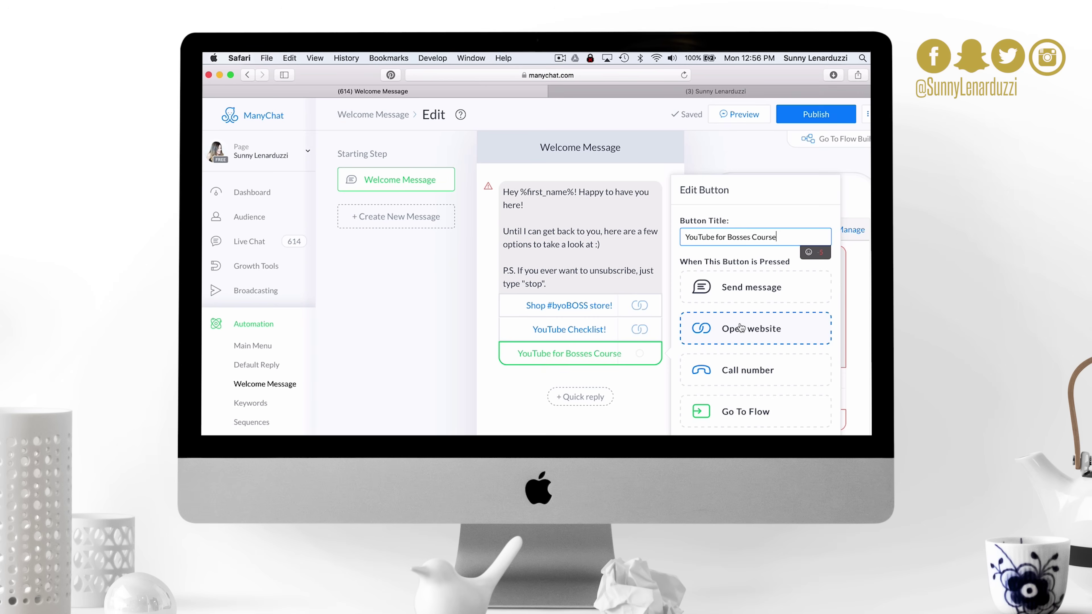
scroll(741, 332, "down", 1)
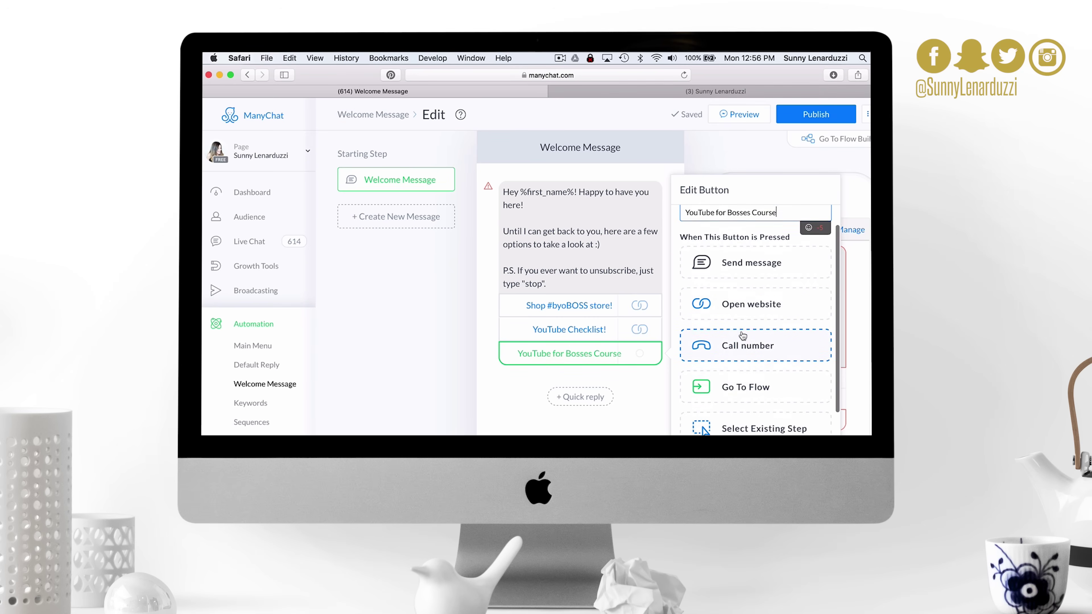
scroll(743, 335, "up", 1)
Step: Make the course button open a website, pasting the course page URL
left_click(763, 335)
scroll(735, 322, "up", 2)
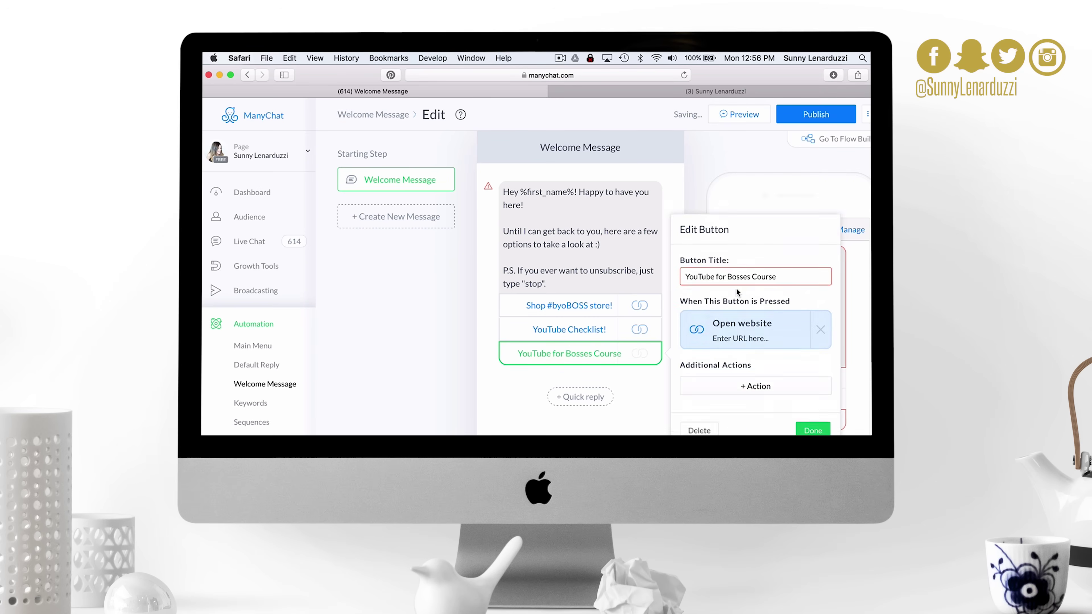
left_click(740, 361)
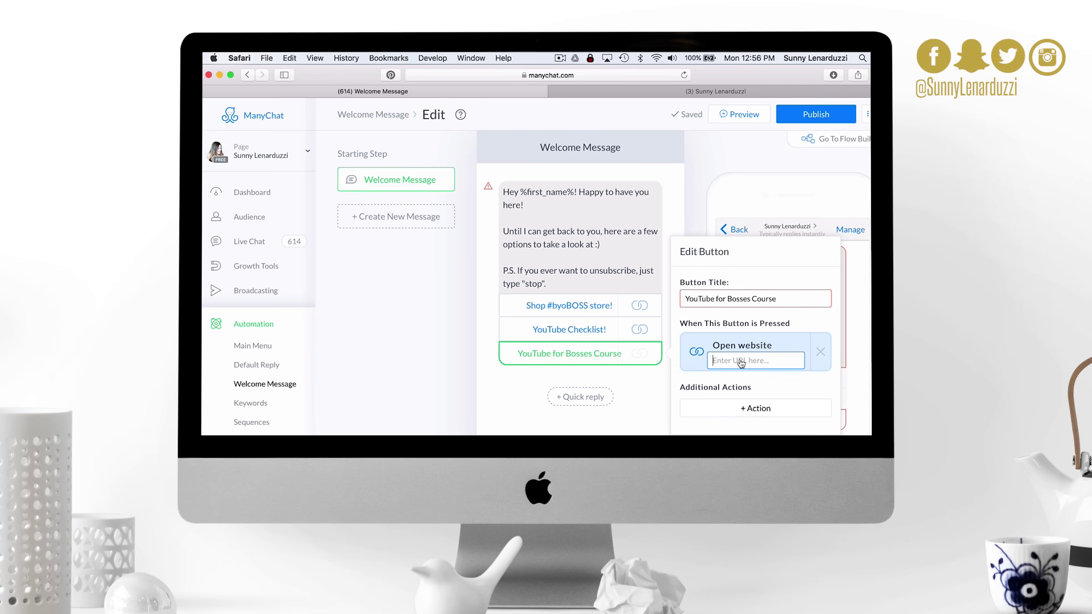
key("super+v")
left_click(773, 384)
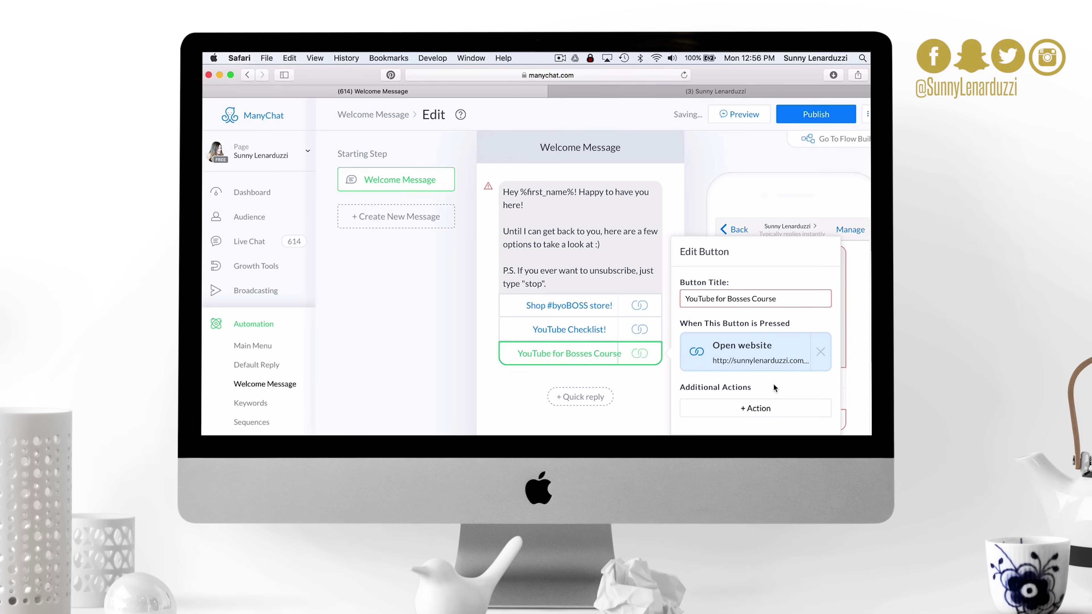
Step: Add an Add Tag action applying the YT4BOSSES AUG LAUNCH tag to the course button
left_click(757, 410)
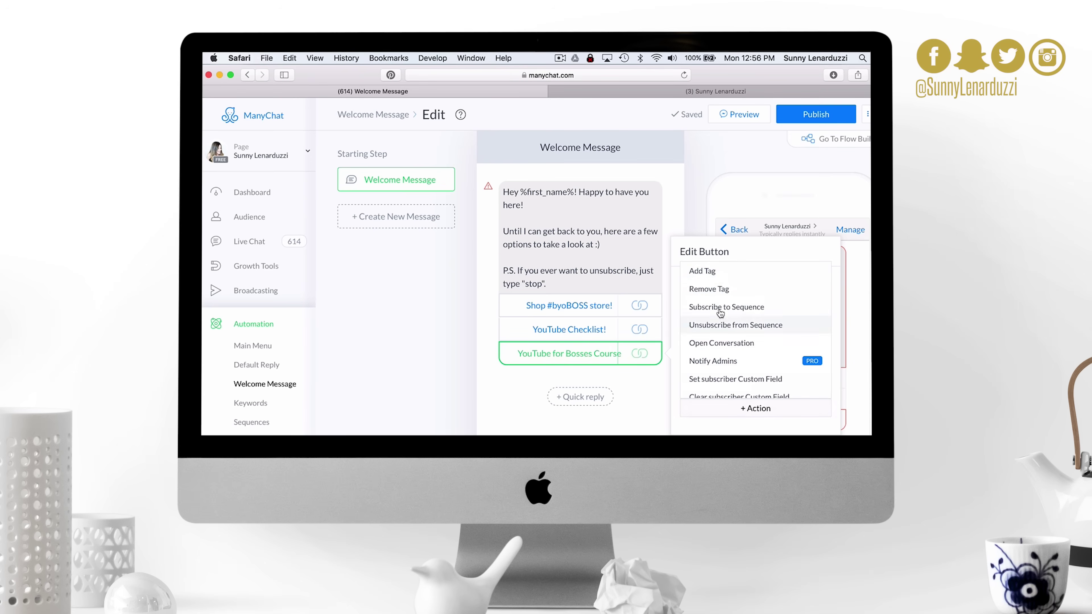
left_click(714, 277)
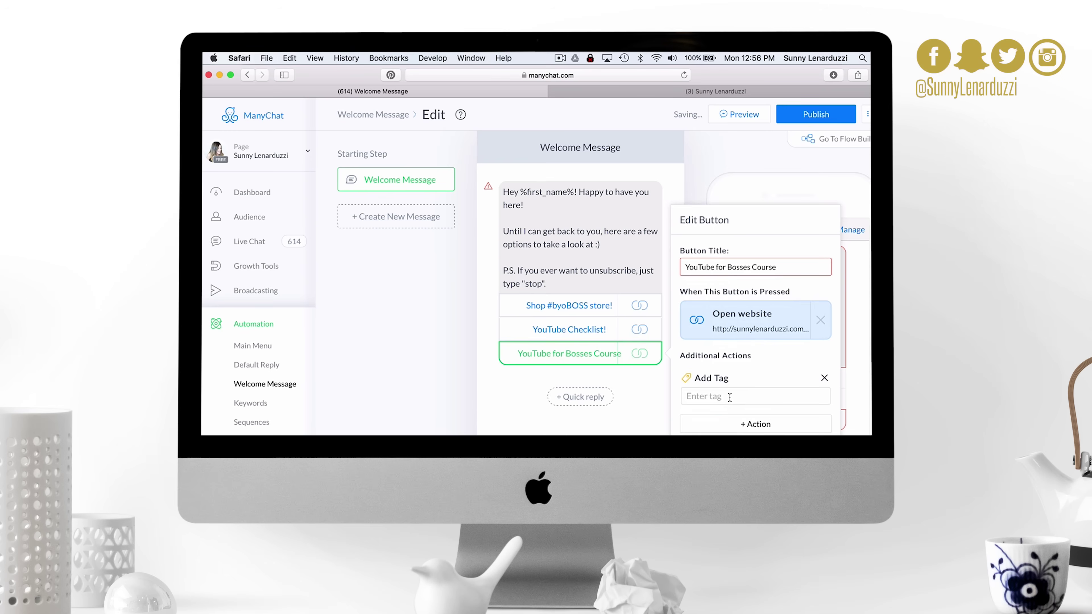
left_click(730, 397)
left_click(735, 433)
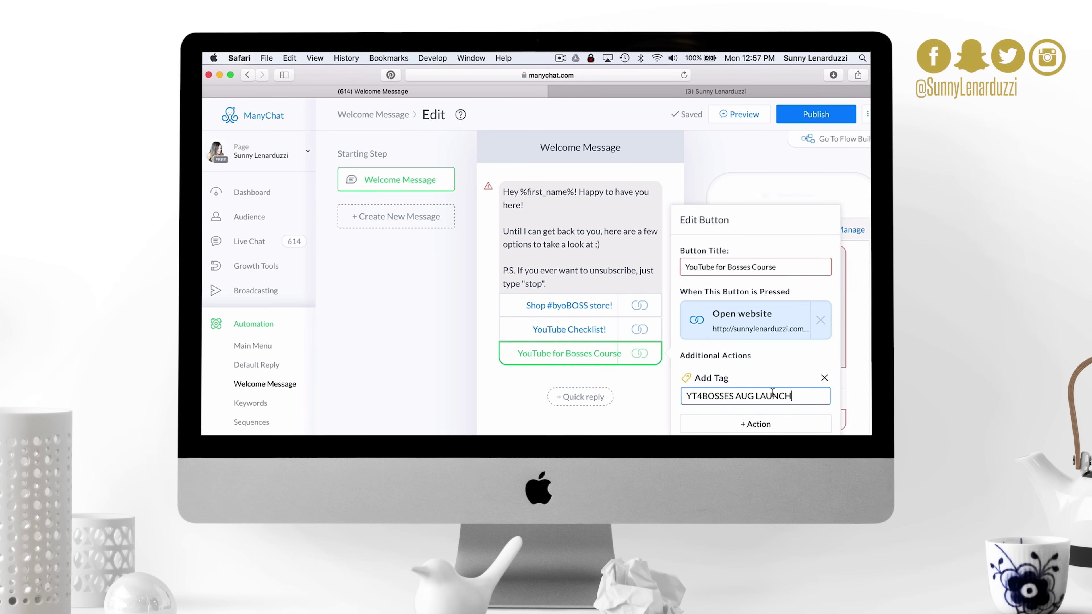
Step: Remove the tag action, delete the YouTube for Bosses Course button, and finish editing
left_click(824, 378)
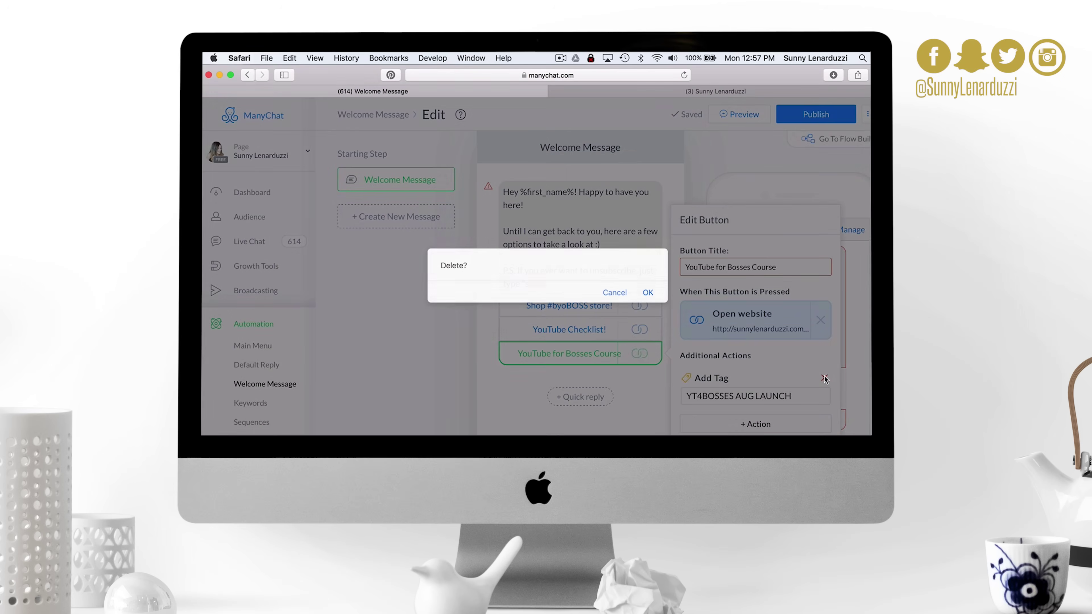
left_click(647, 294)
left_click(700, 421)
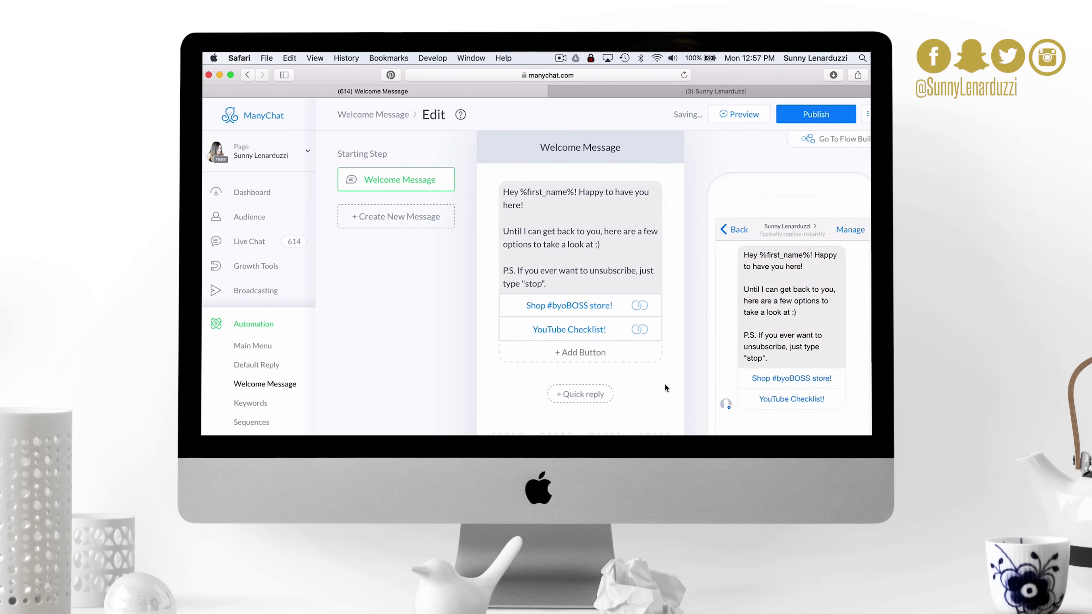
left_click(624, 208)
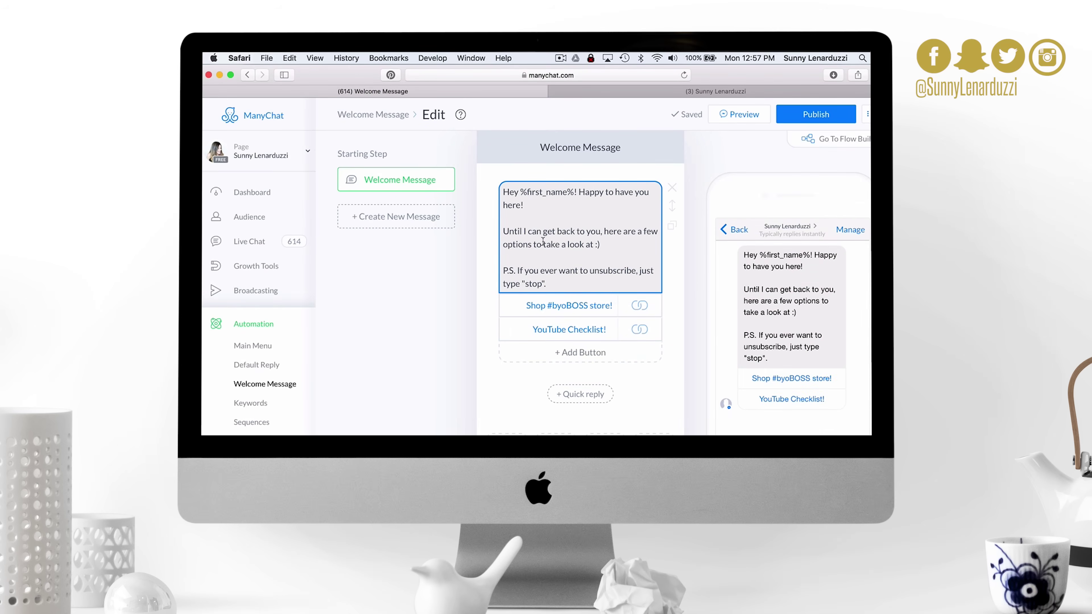
left_click(372, 351)
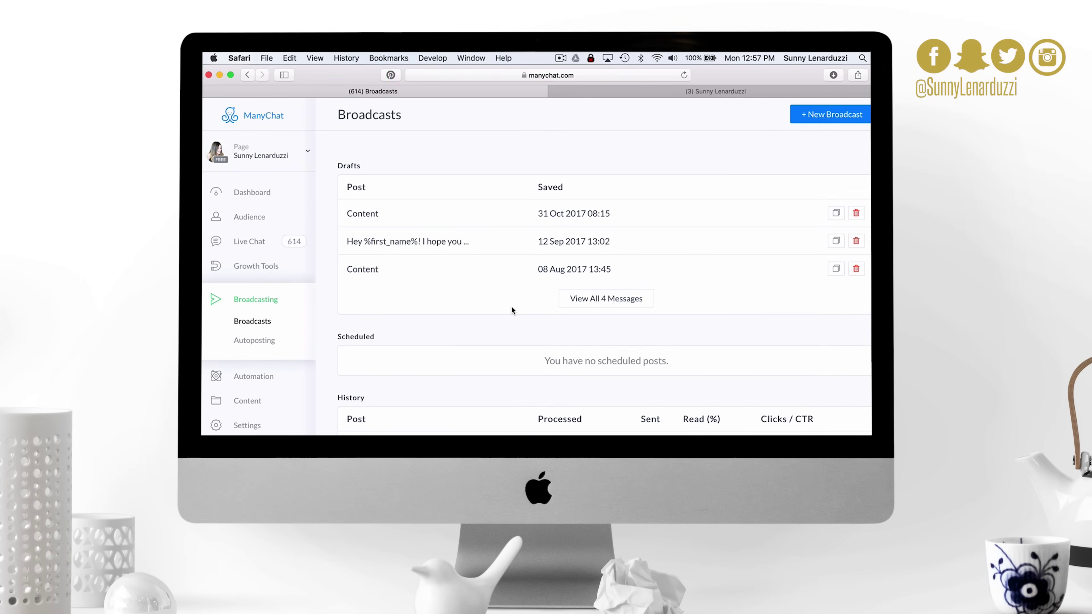
Step: Copy the live-broadcast draft and open the copy's post text for editing
left_click(837, 242)
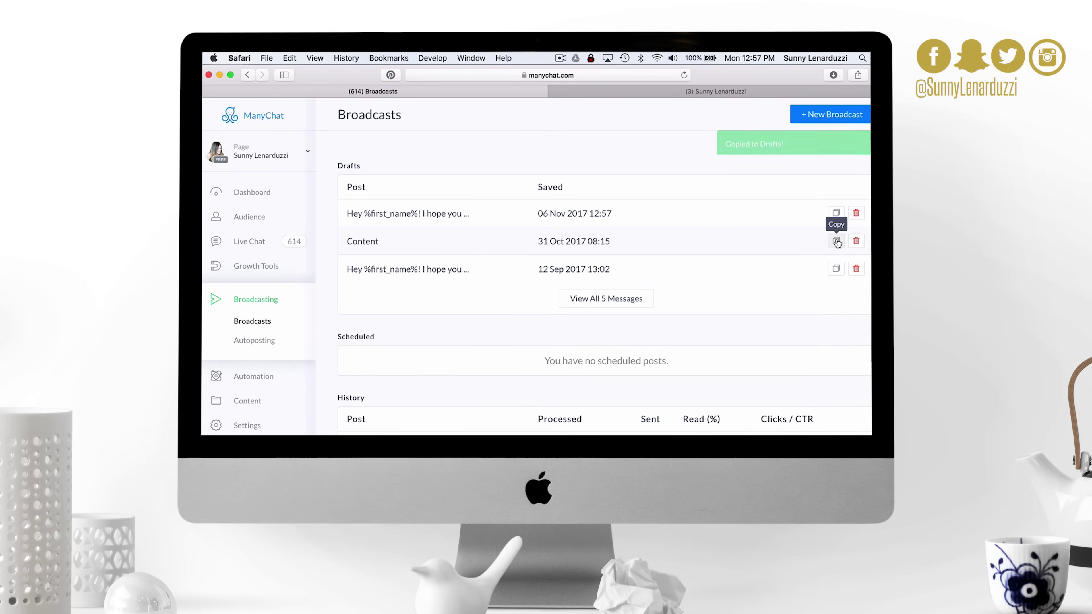
left_click(481, 222)
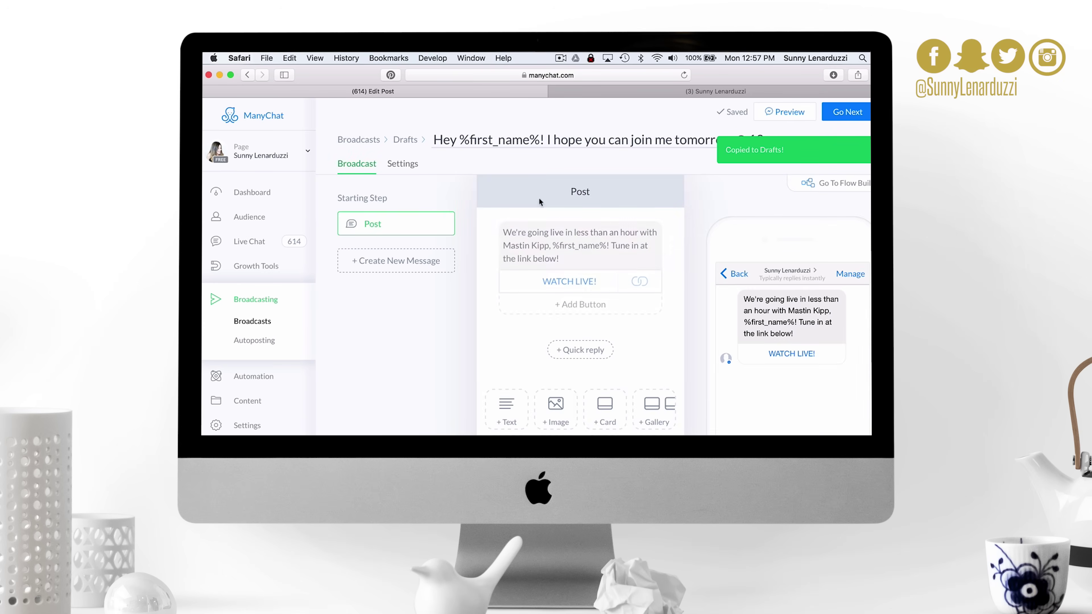
left_click(592, 266)
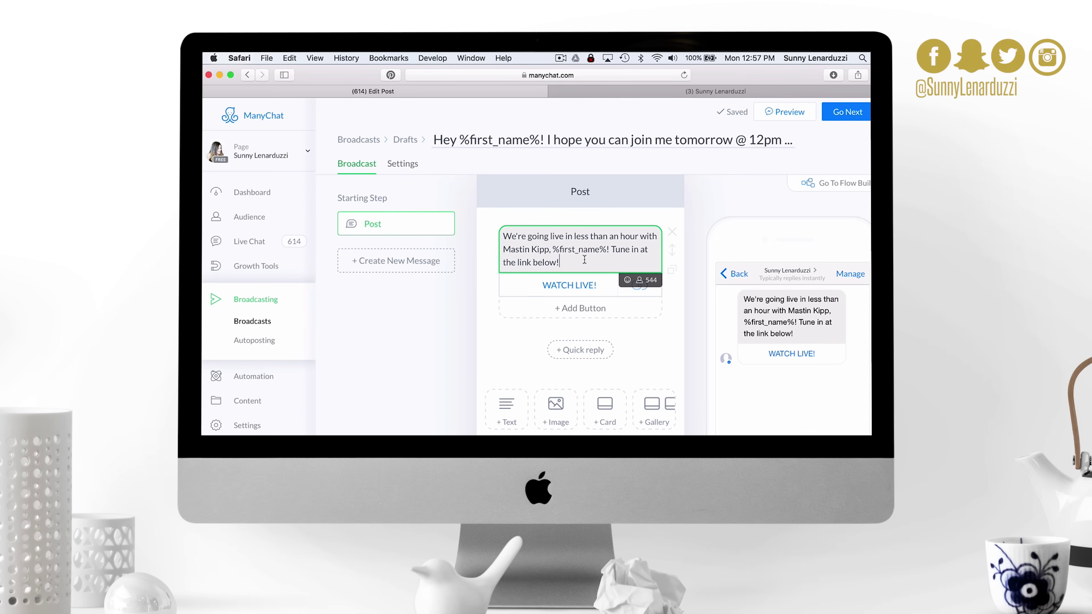
Step: Inspect the WATCH LIVE! button's link settings without changing them
left_click(579, 288)
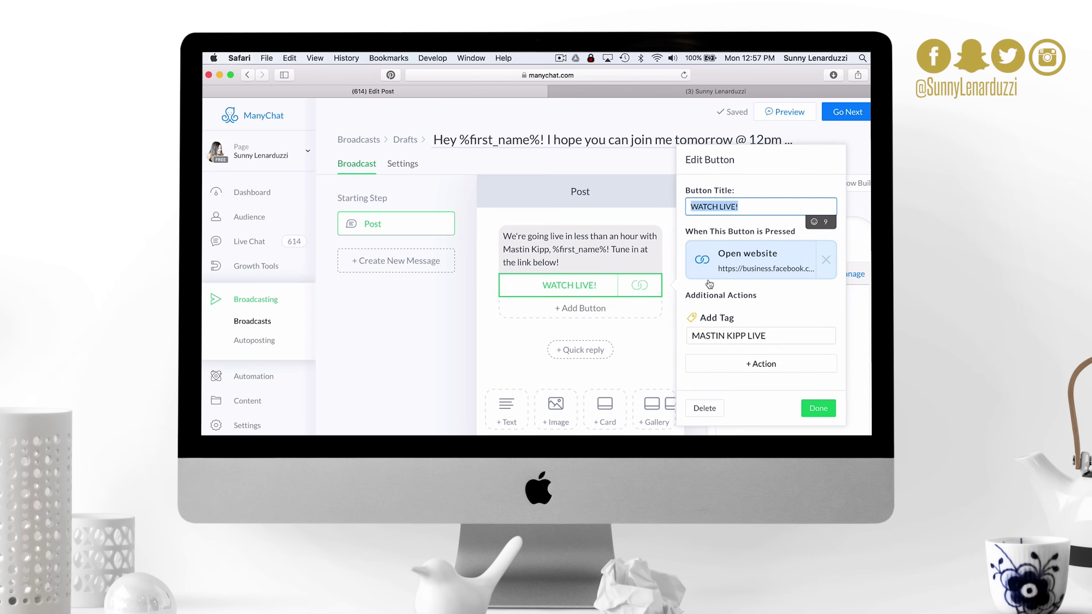
left_click(818, 409)
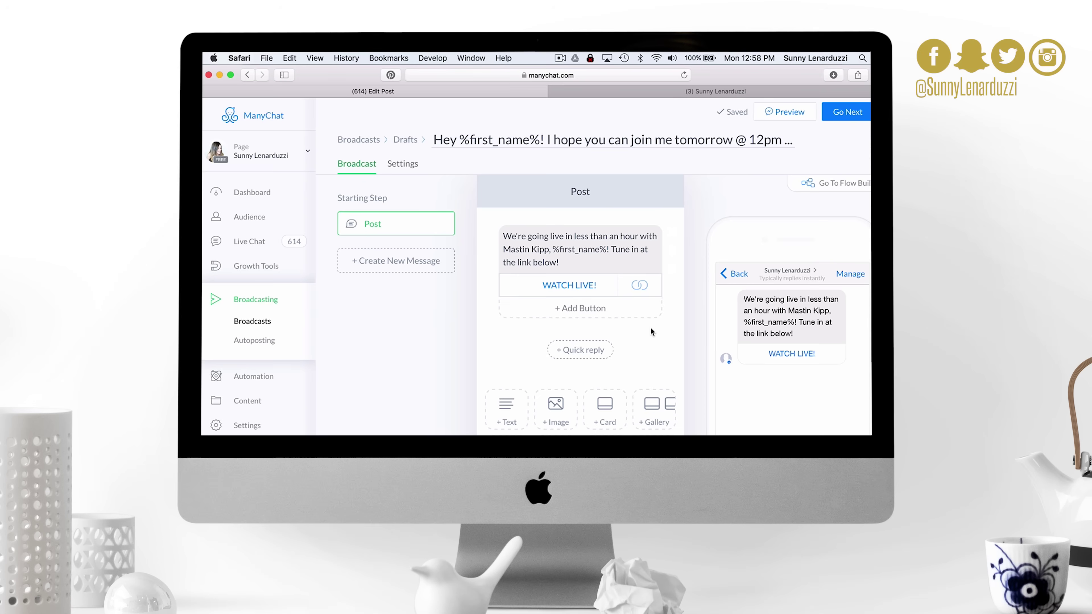
left_click(597, 291)
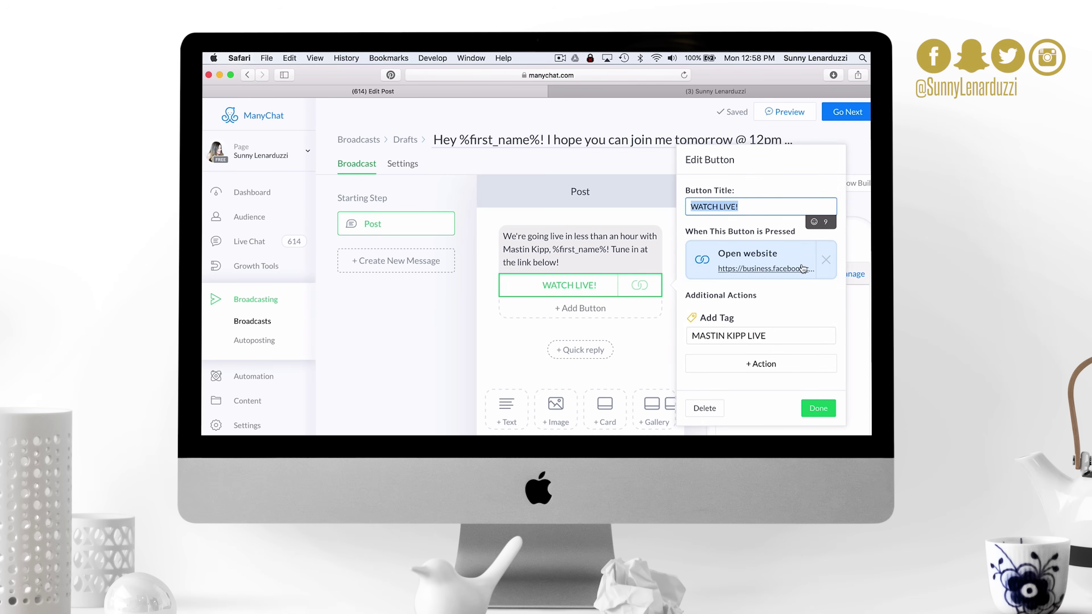
left_click(818, 408)
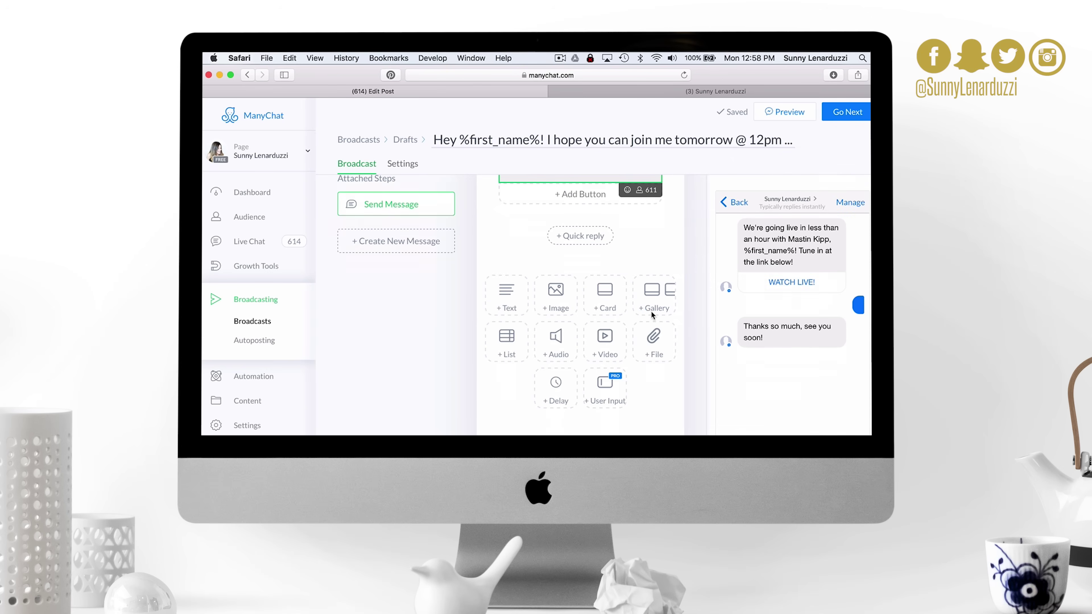
scroll(636, 316, "up", 3)
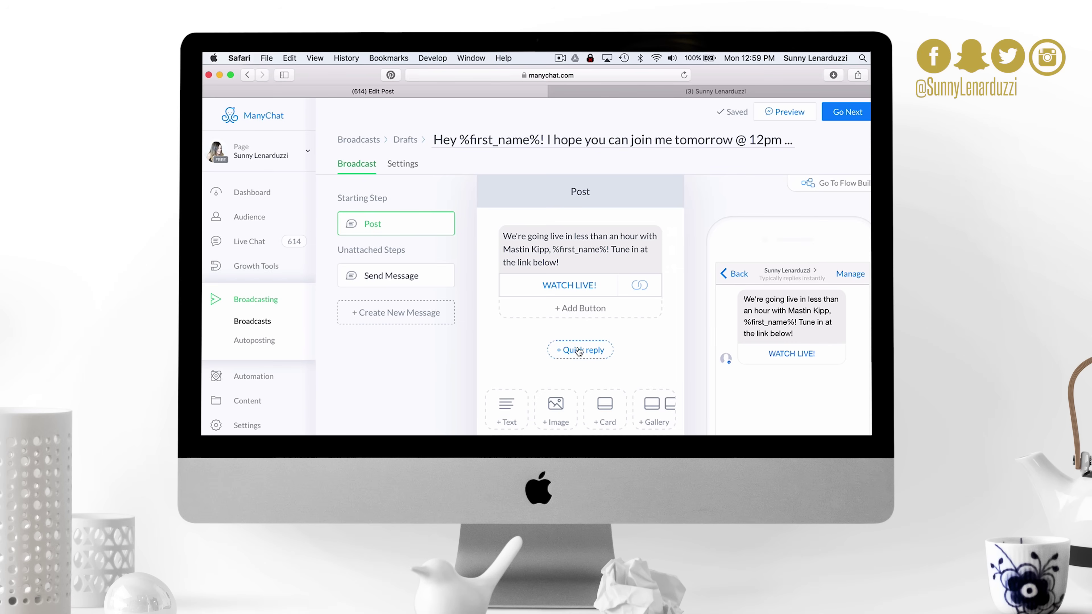
Step: Add a 'See you soon!' quick reply that sends a new message, and open Send Message #1
left_click(579, 351)
type("See you soon")
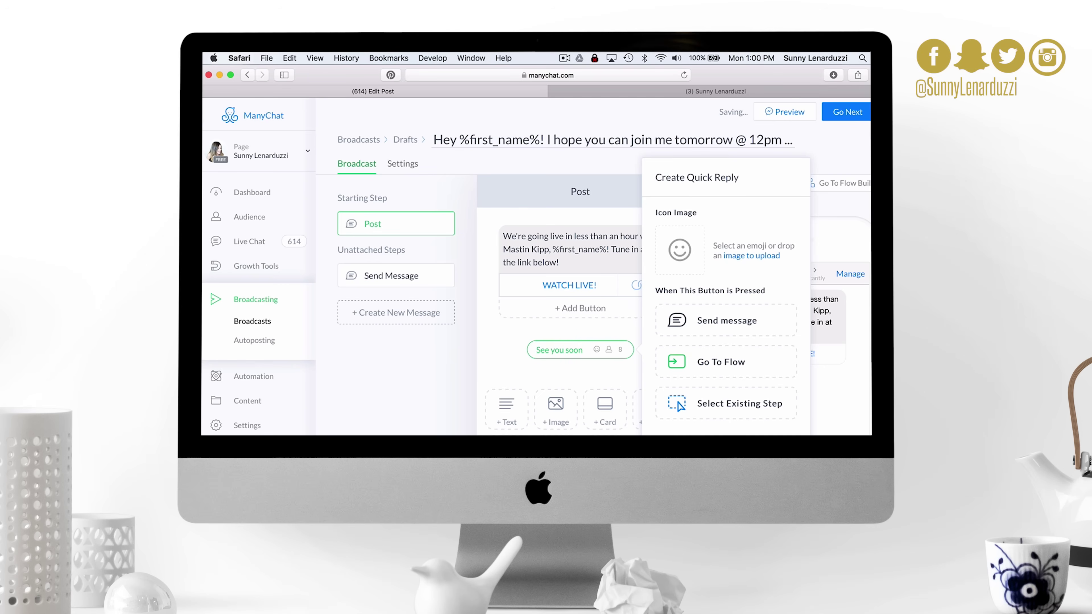
type("!")
left_click(724, 321)
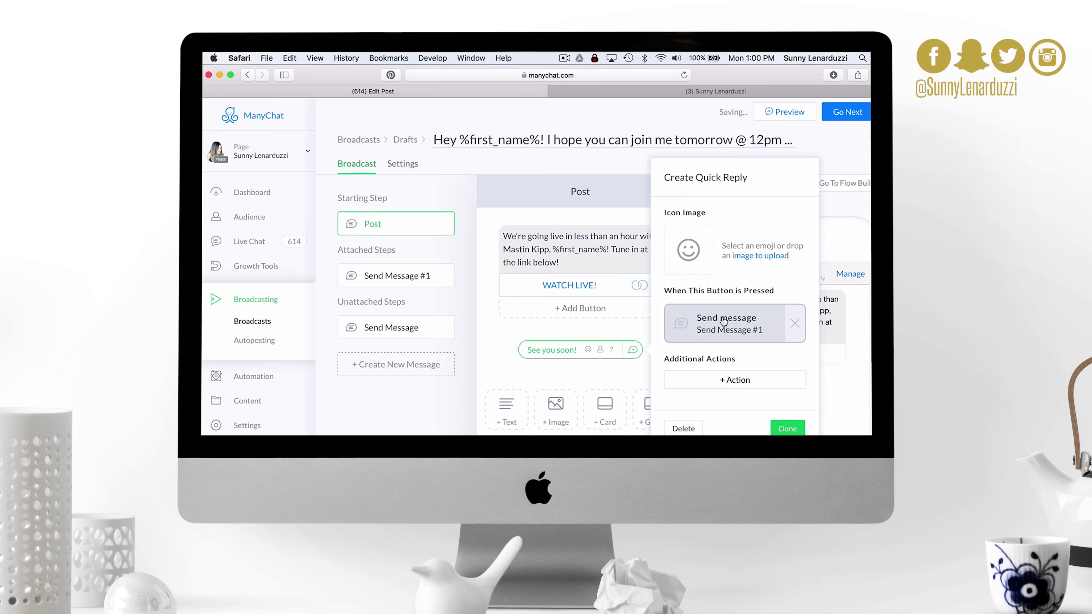
left_click(782, 426)
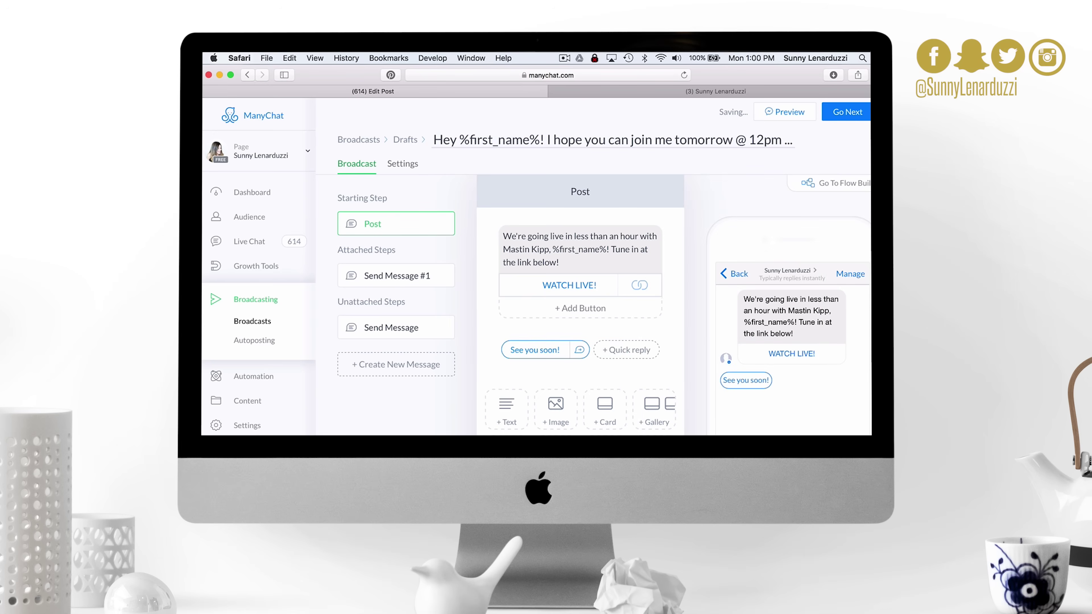
left_click(581, 350)
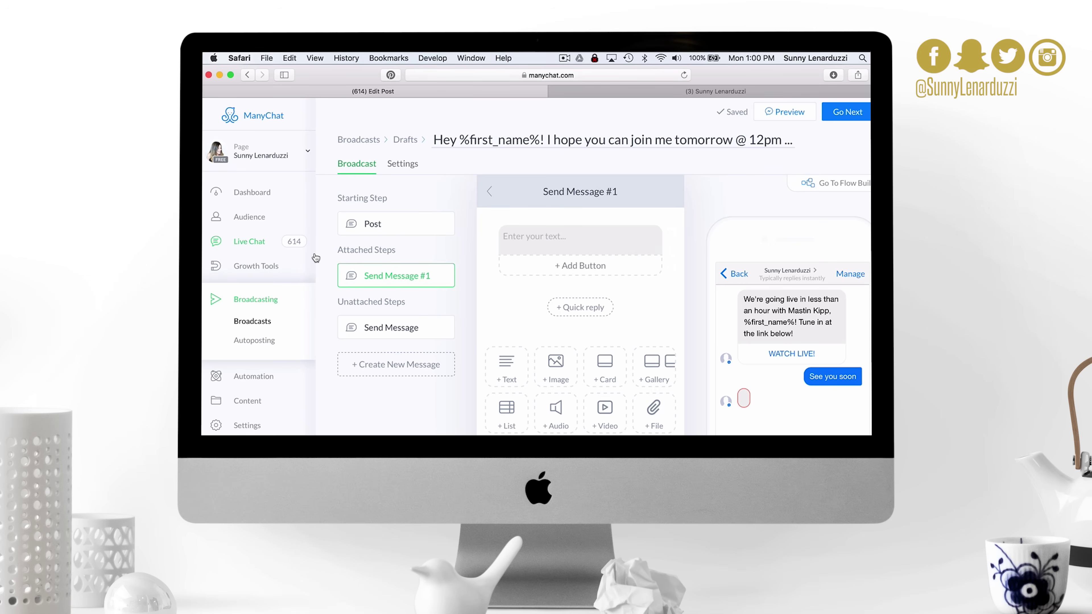
scroll(263, 383, "down", 2)
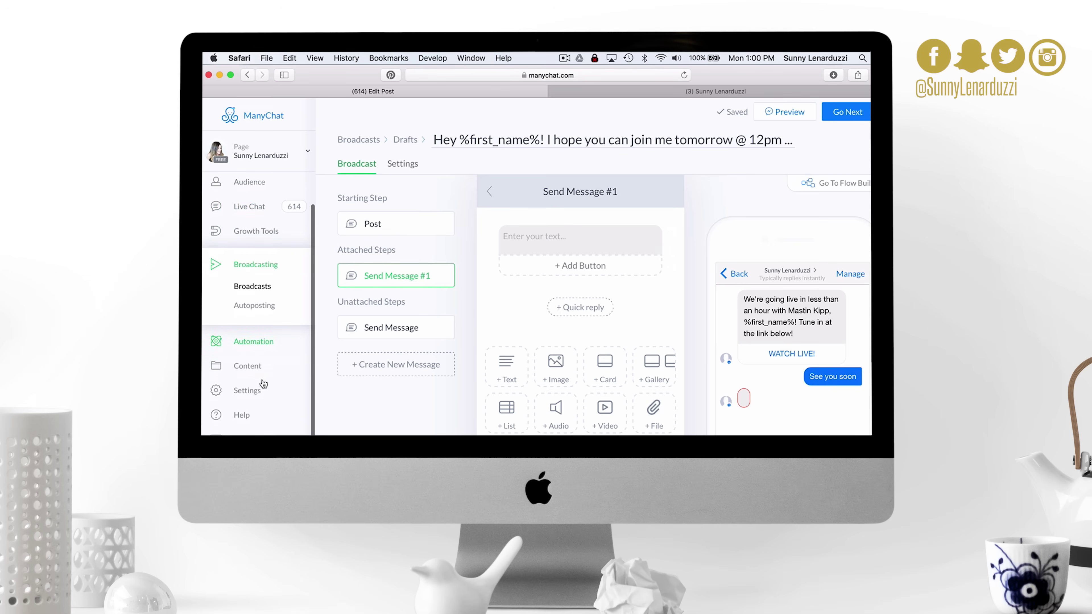
scroll(263, 378, "up", 2)
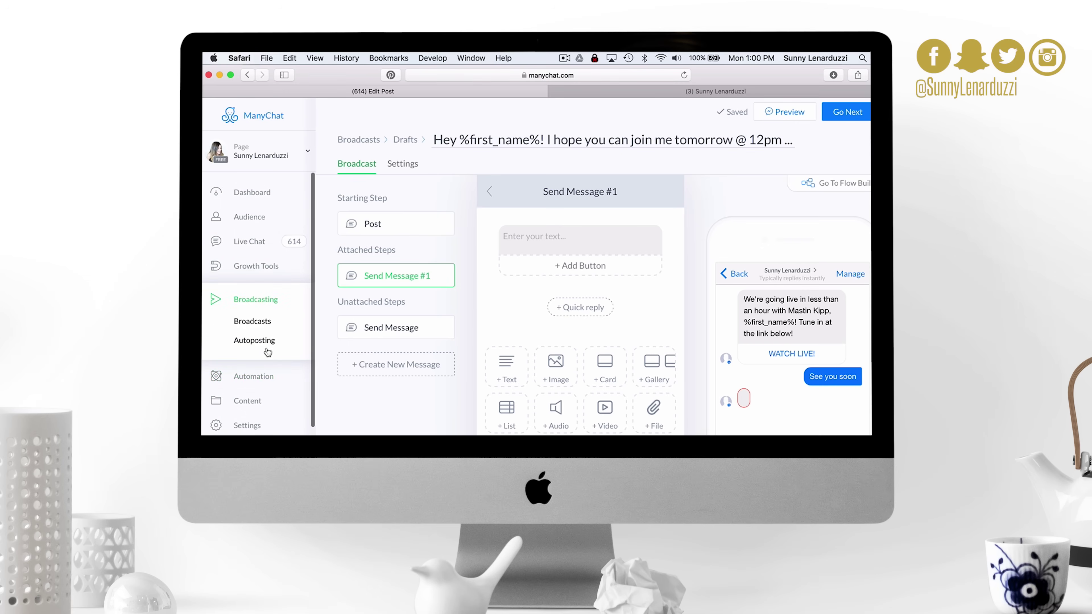
Step: Open Growth Tool #6 from Growth Tools and view its widget type choices
left_click(260, 267)
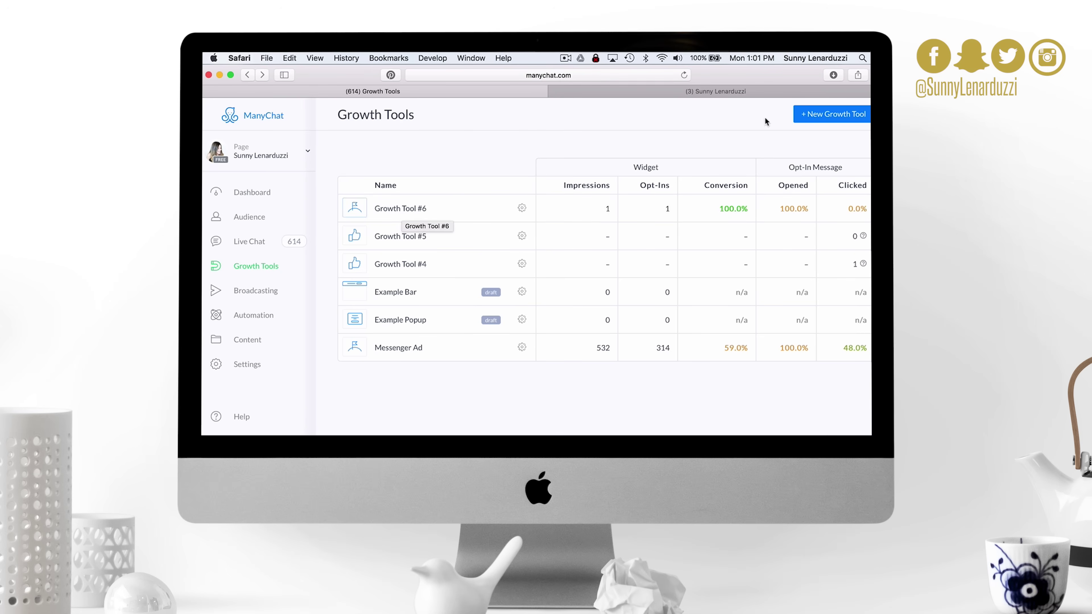
left_click(402, 209)
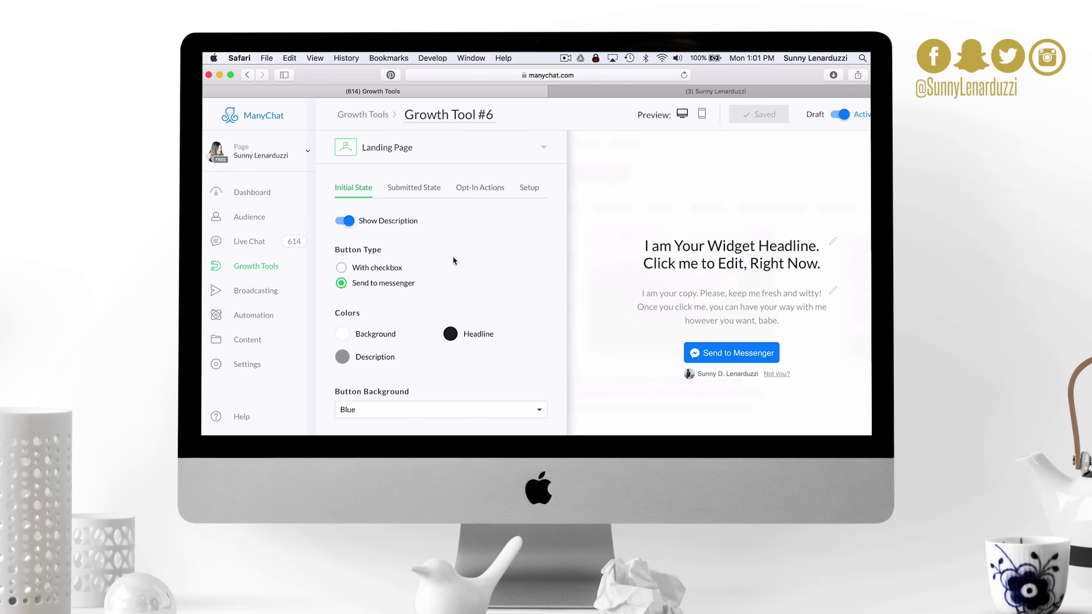
left_click(542, 149)
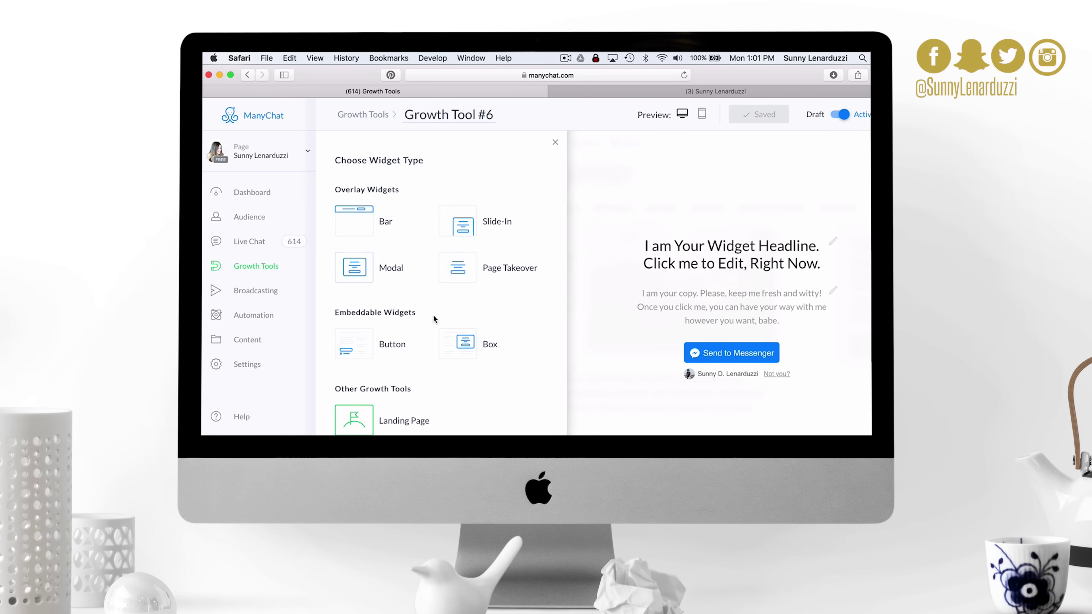
left_click(389, 344)
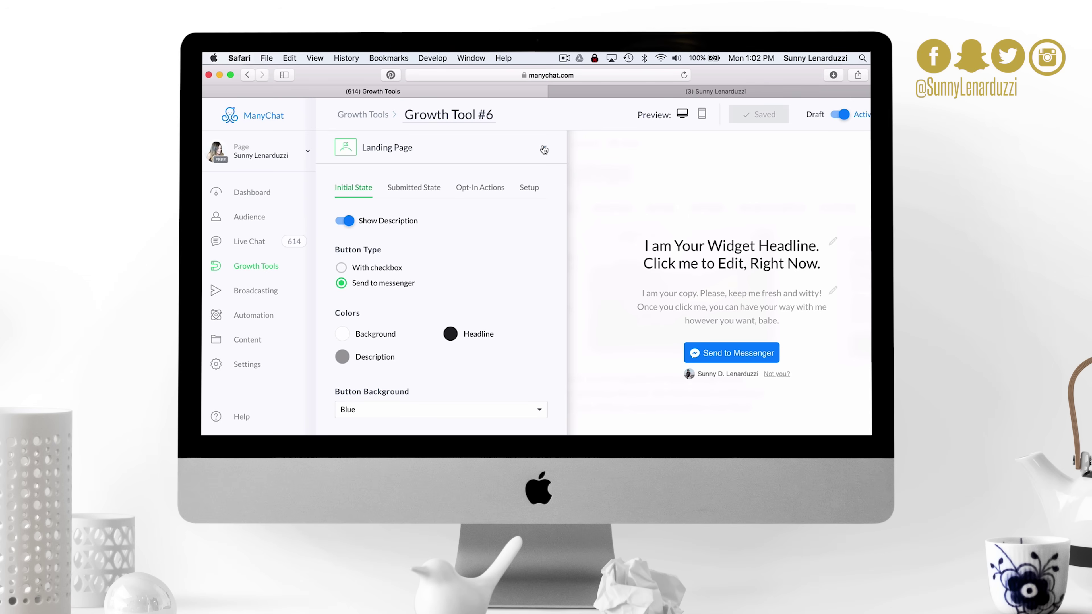
Step: Reselect Landing Page as Growth Tool #6's widget type
left_click(545, 149)
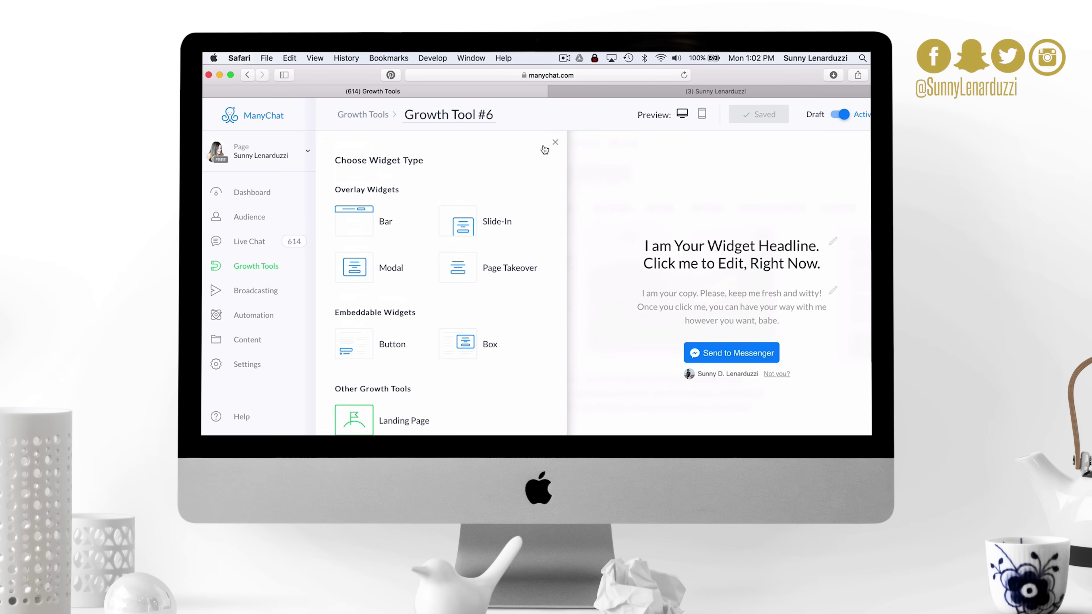
left_click(387, 422)
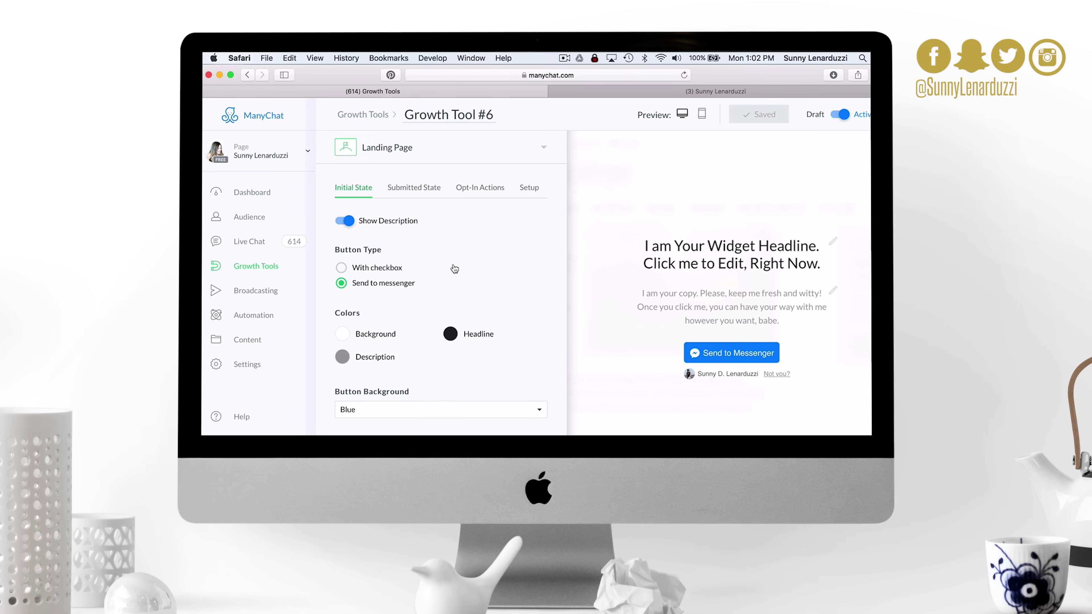
scroll(454, 268, "down", 3)
scroll(451, 266, "up", 3)
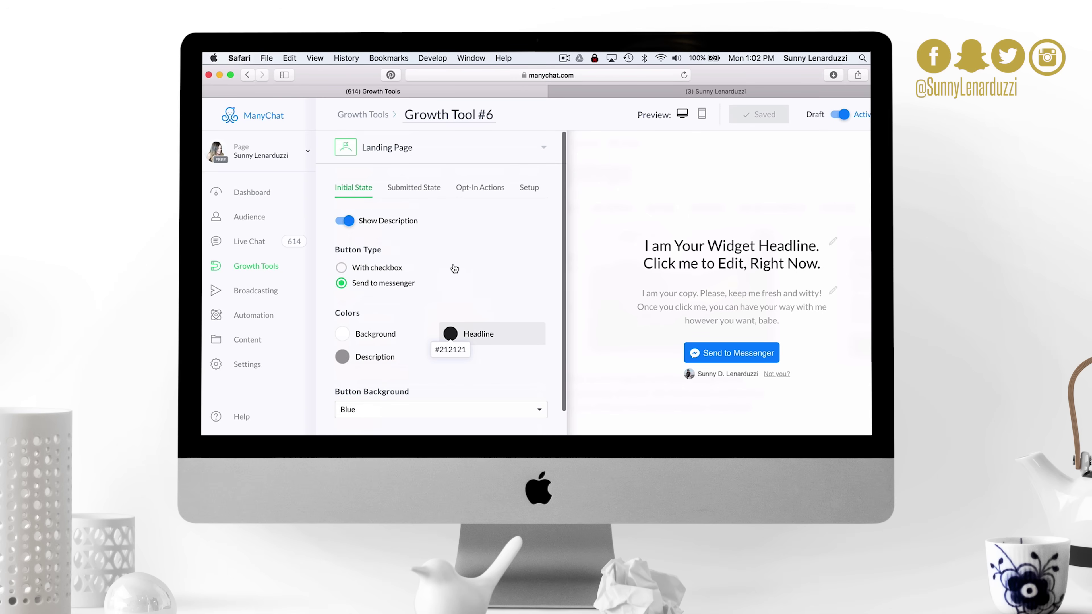
Step: Retitle the landing page 'Want to subscribe to my messenger bot?' and replace its description with a promise of updates on new videos and content
left_click(694, 260)
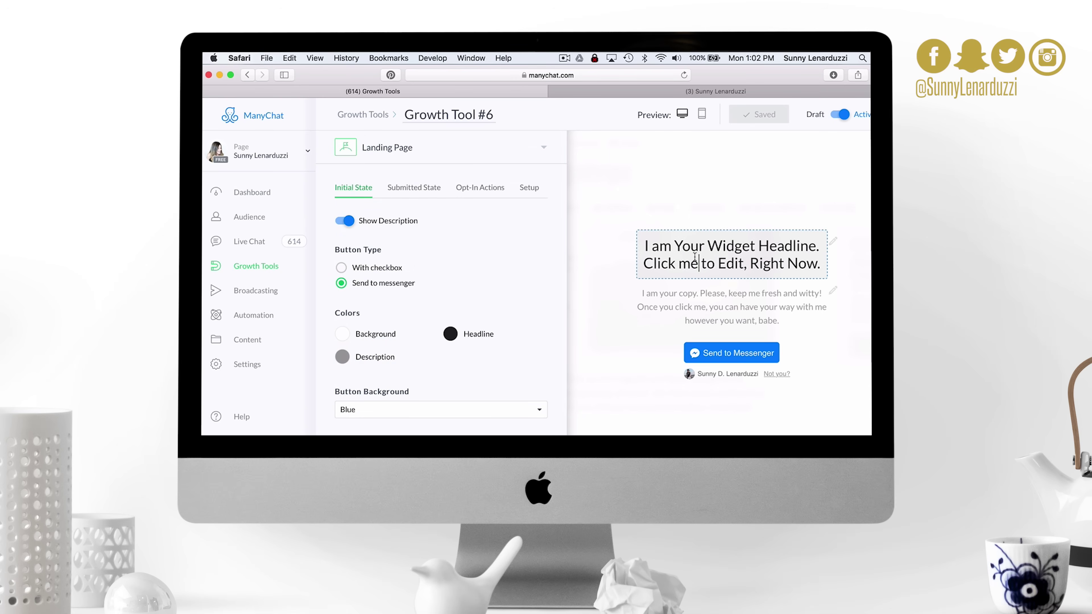
left_click_drag(820, 263, 617, 238)
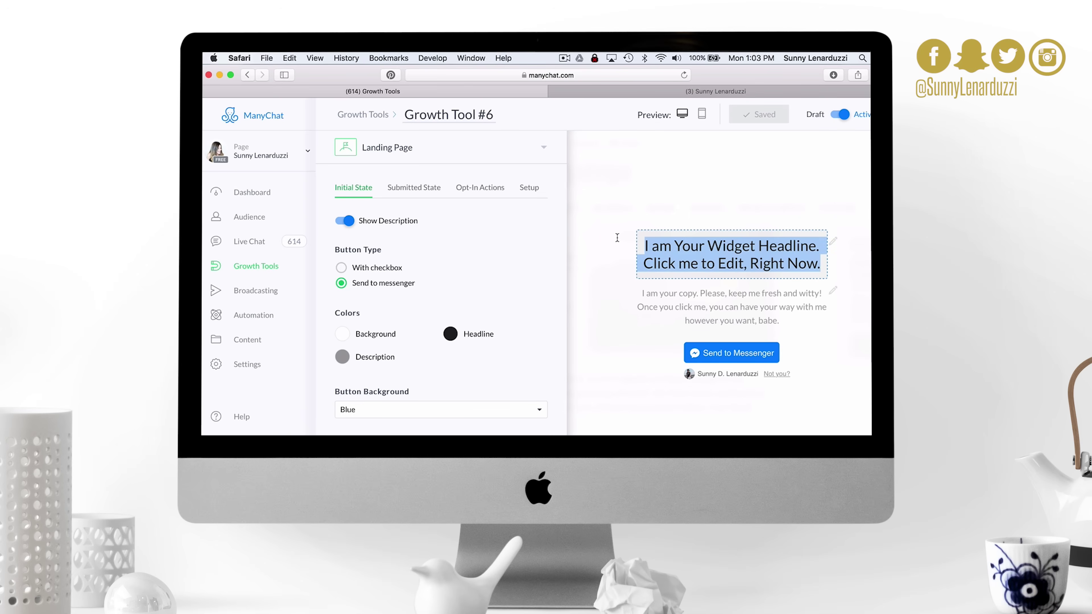
type("Want to subscribe to my messe")
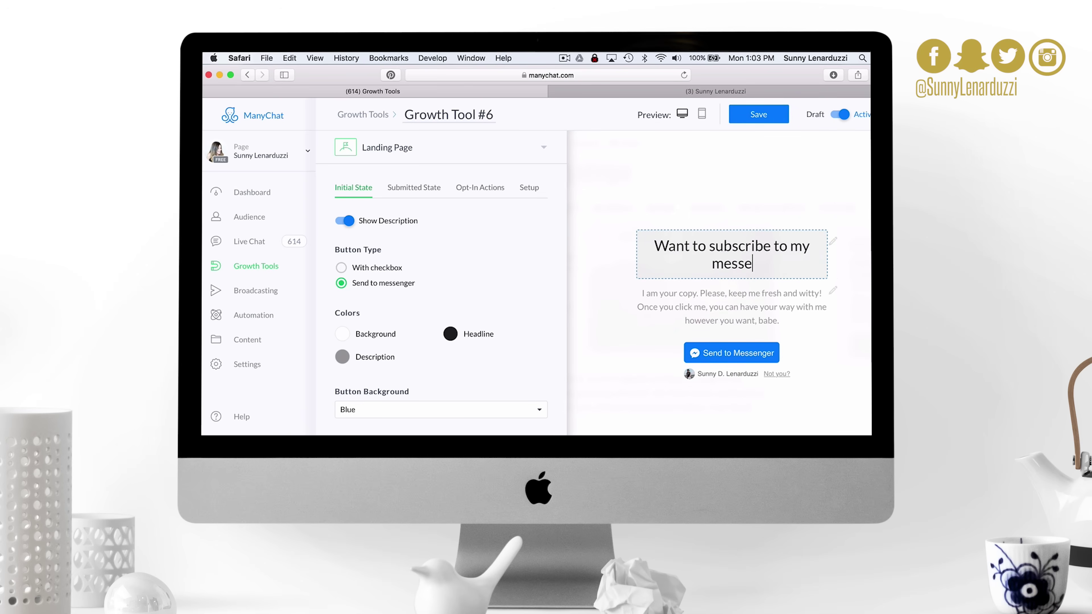
type("nger bot?")
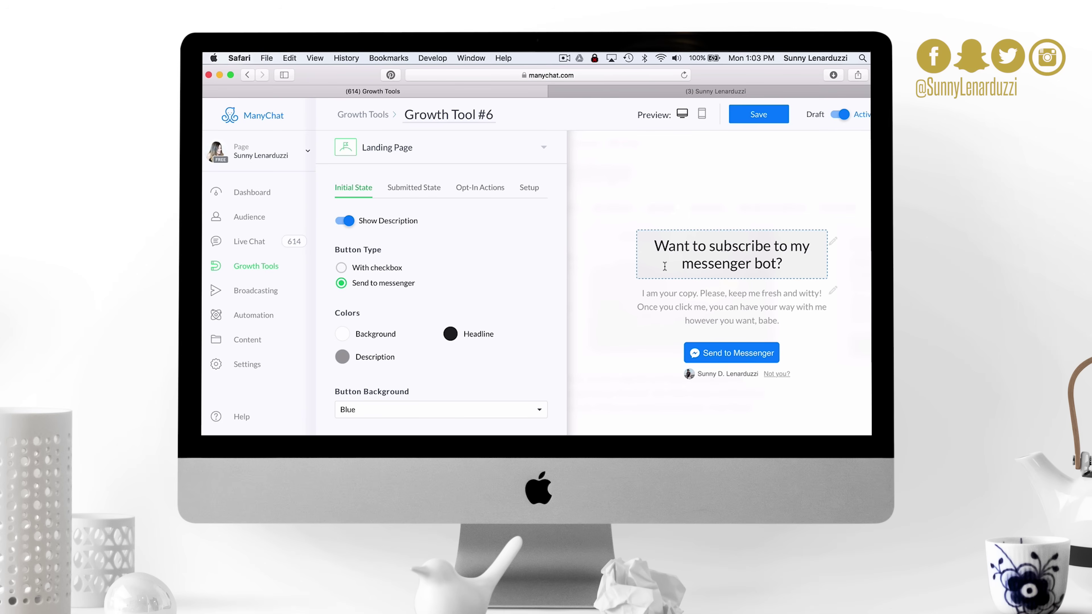
left_click_drag(780, 320, 627, 292)
type("C")
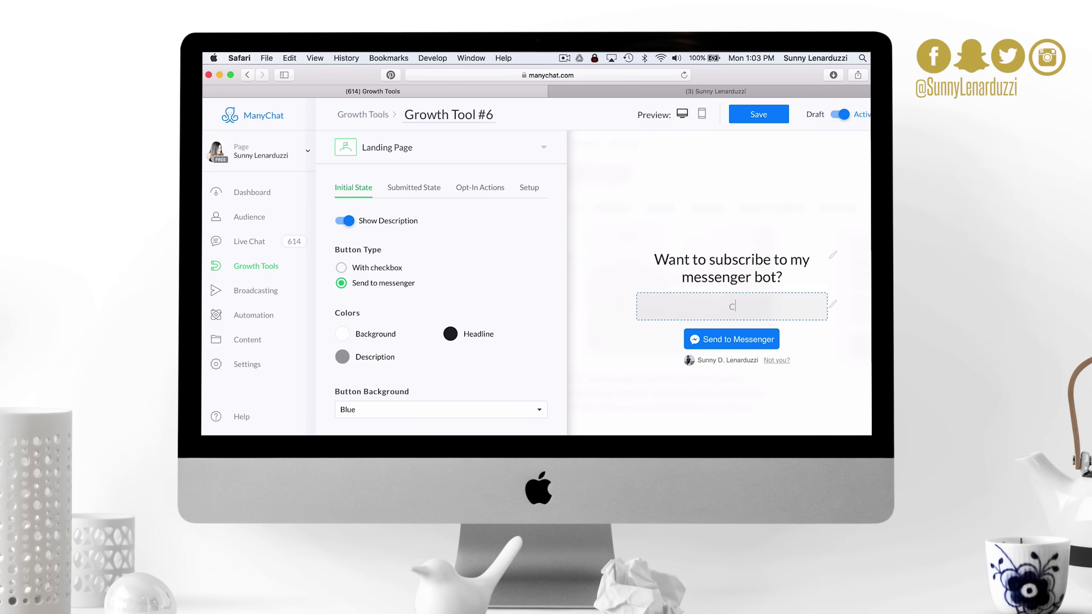
type("an't wait to chat with you! I'll be sure to keep y")
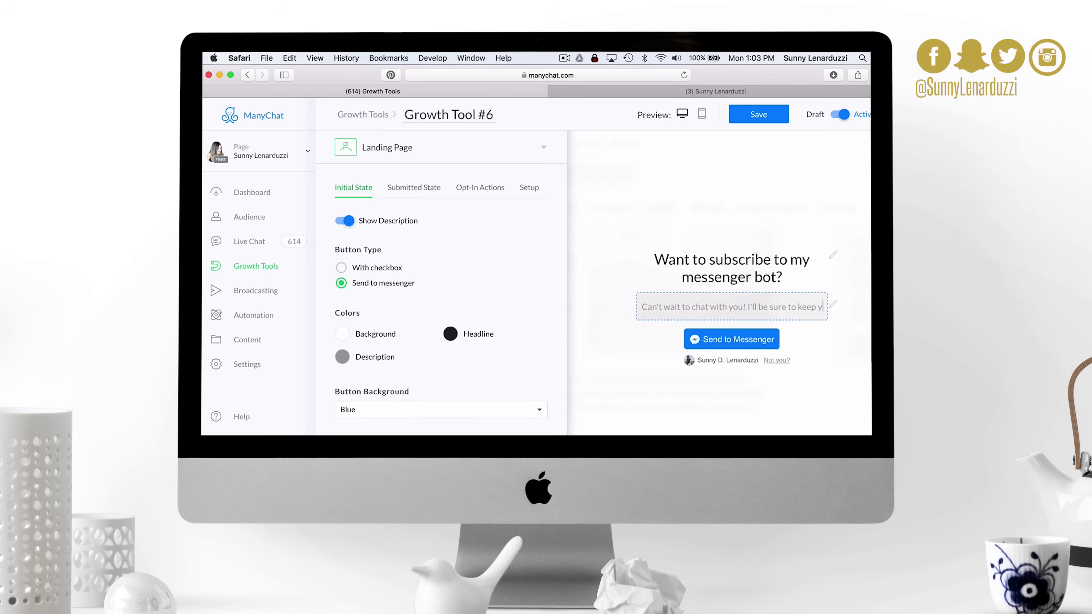
type("ou posted on new")
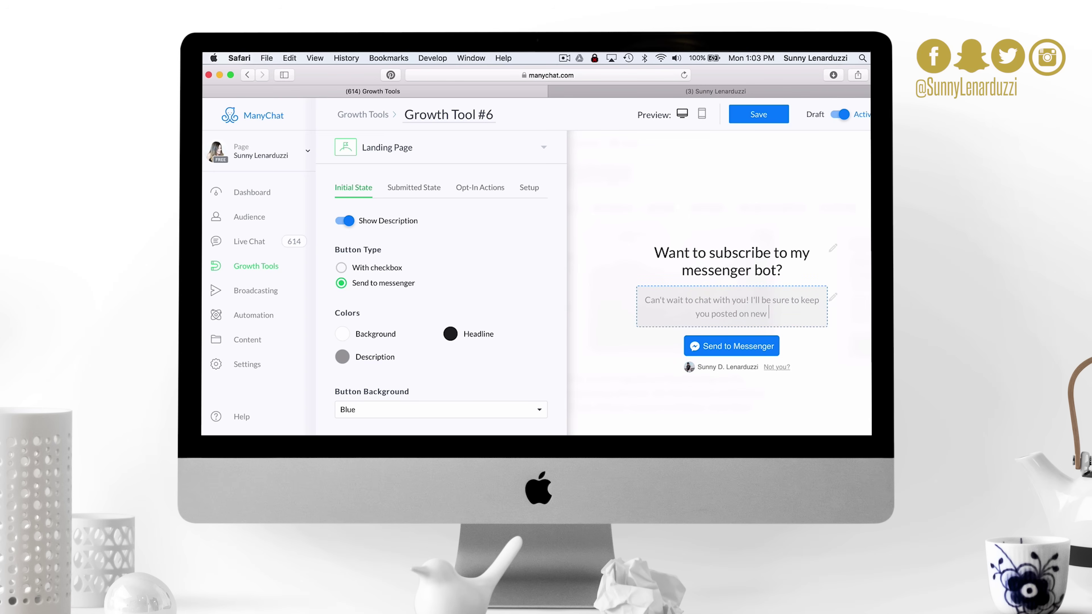
type(" videos and content.")
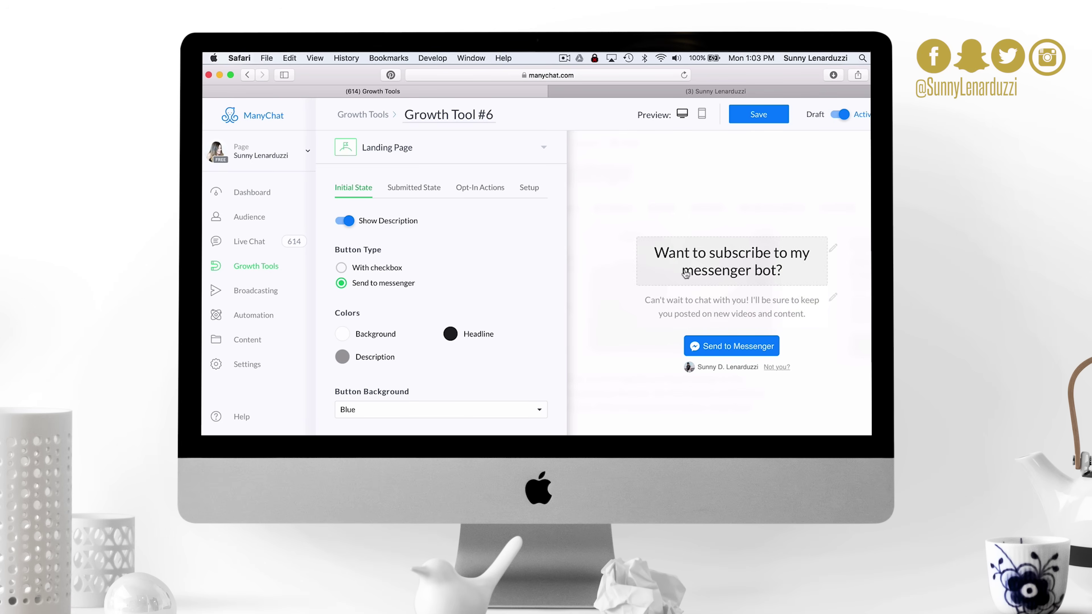
left_click(712, 348)
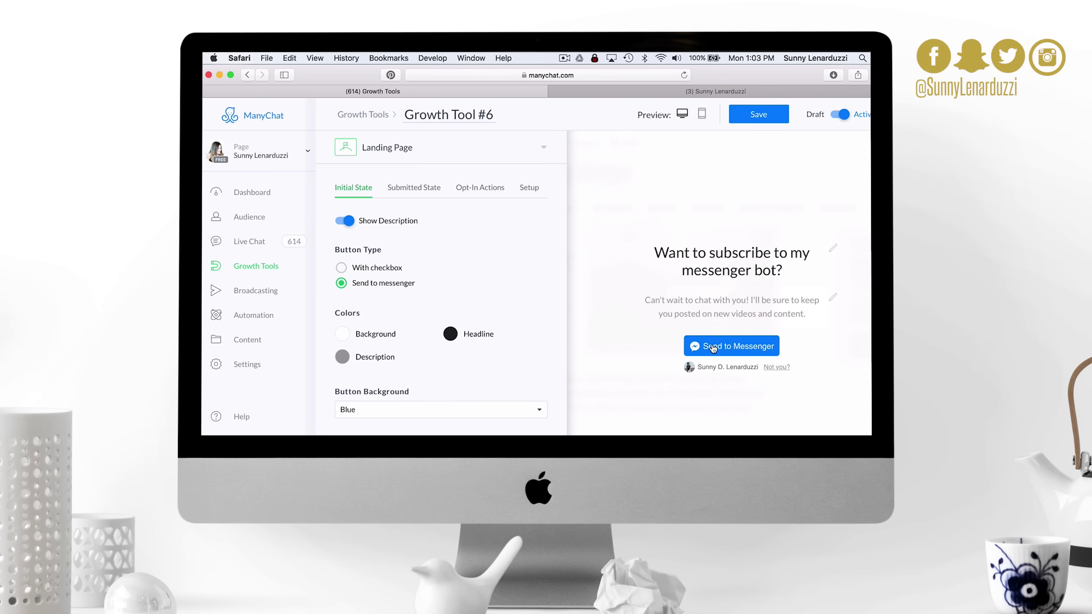
Step: Try a White subscribe button background, then set it back to Blue
scroll(514, 351, "down", 2)
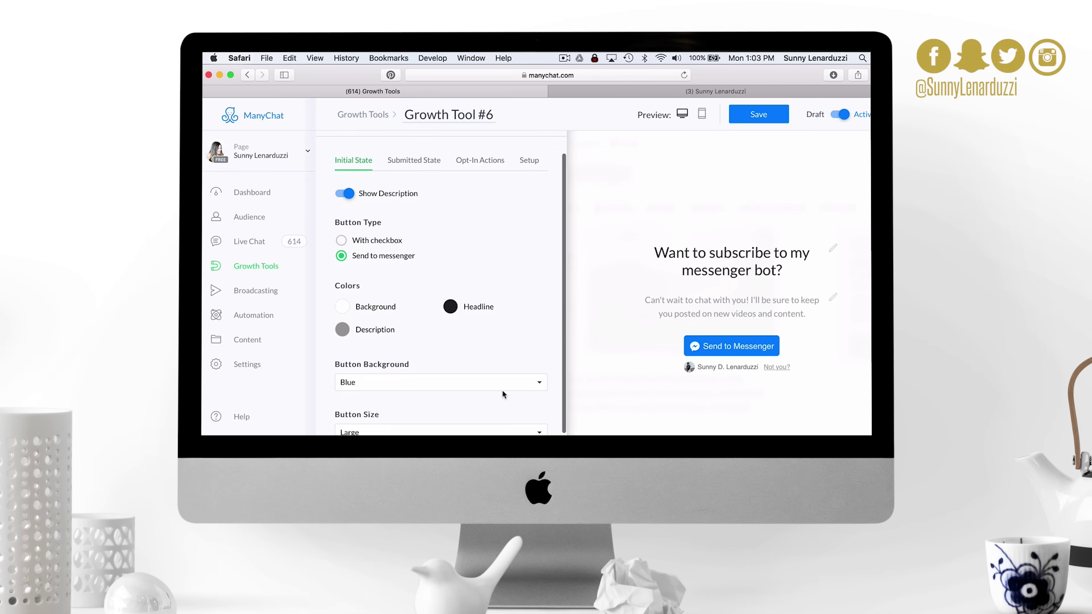
left_click(499, 382)
left_click(476, 392)
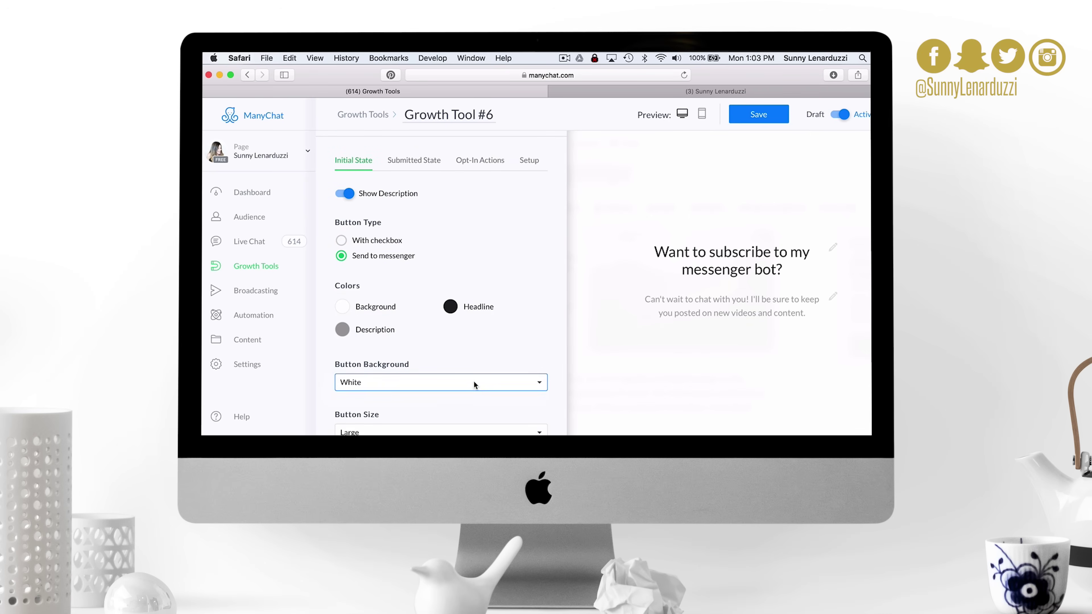
left_click(473, 381)
left_click(451, 368)
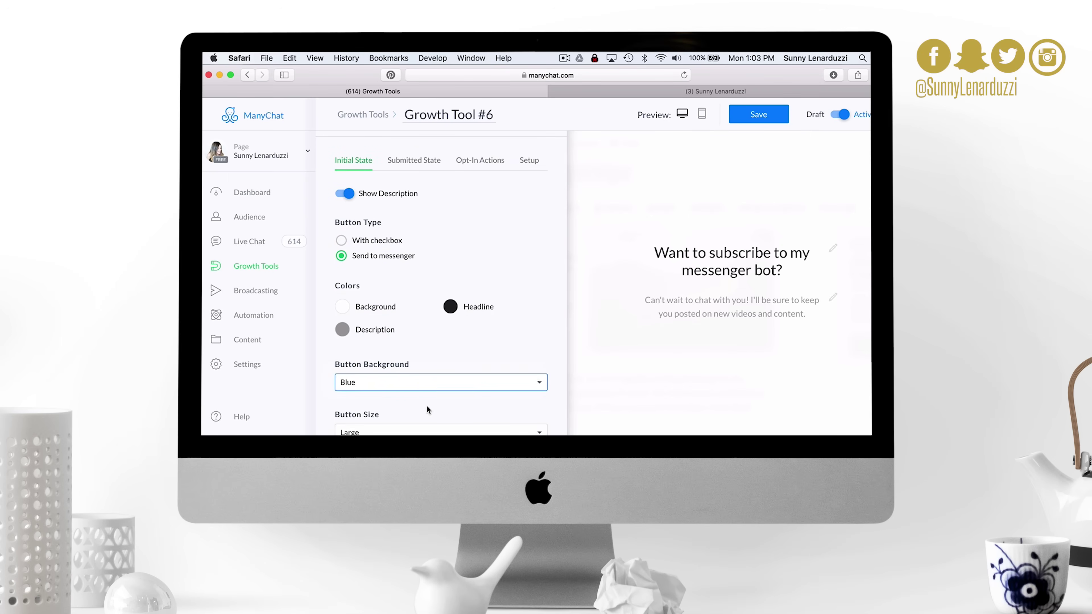
Step: Try a Medium subscribe button size, then set it back to Large
scroll(435, 398, "down", 3)
left_click(442, 389)
left_click(440, 378)
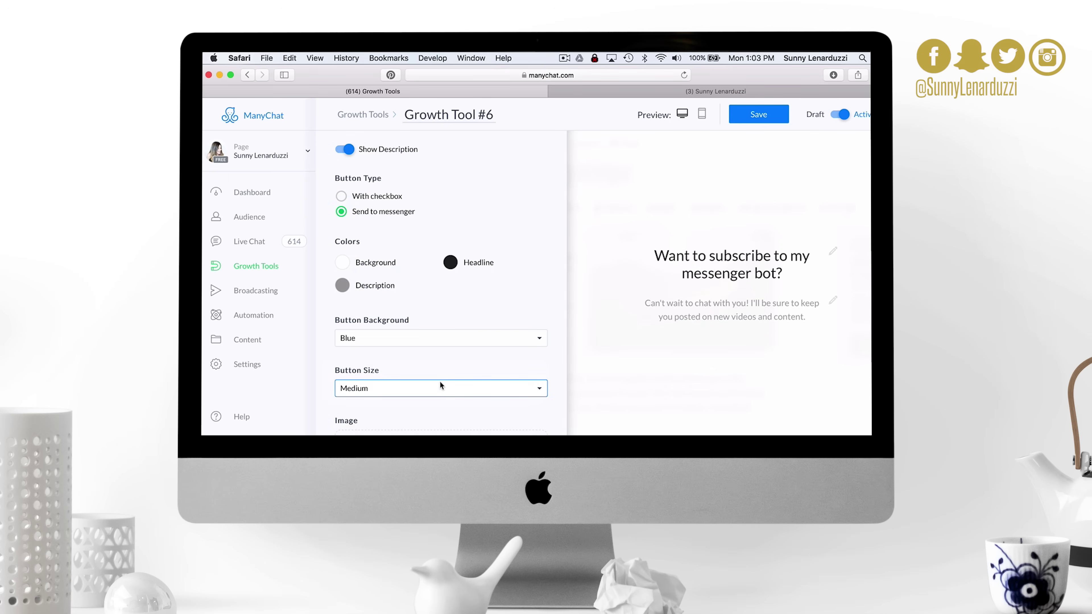
left_click(440, 385)
left_click(434, 399)
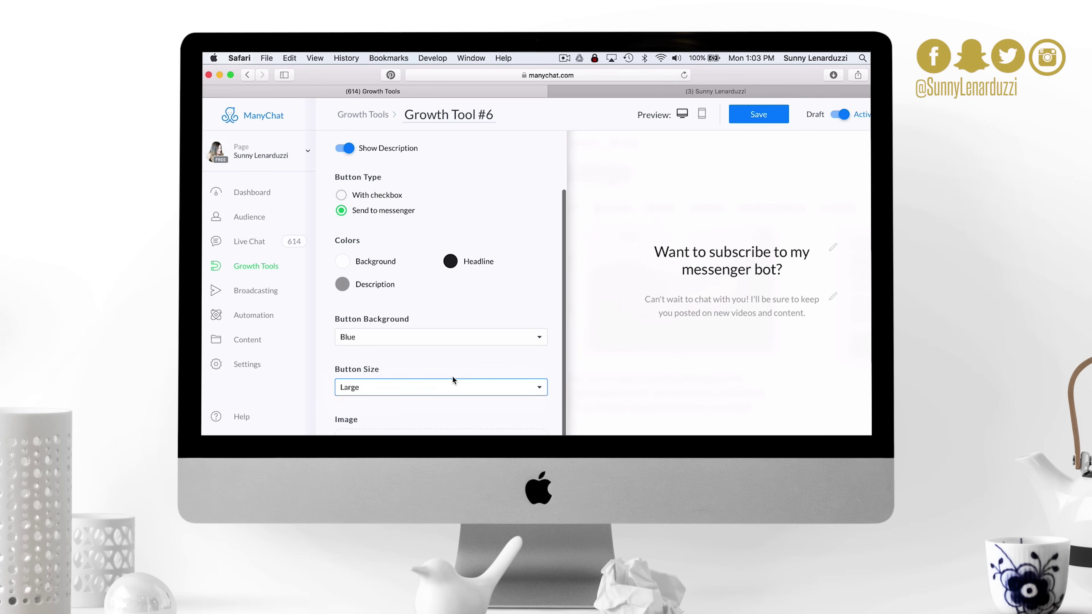
Step: Change the description text colour to green (#43A047)
scroll(452, 377, "down", 2)
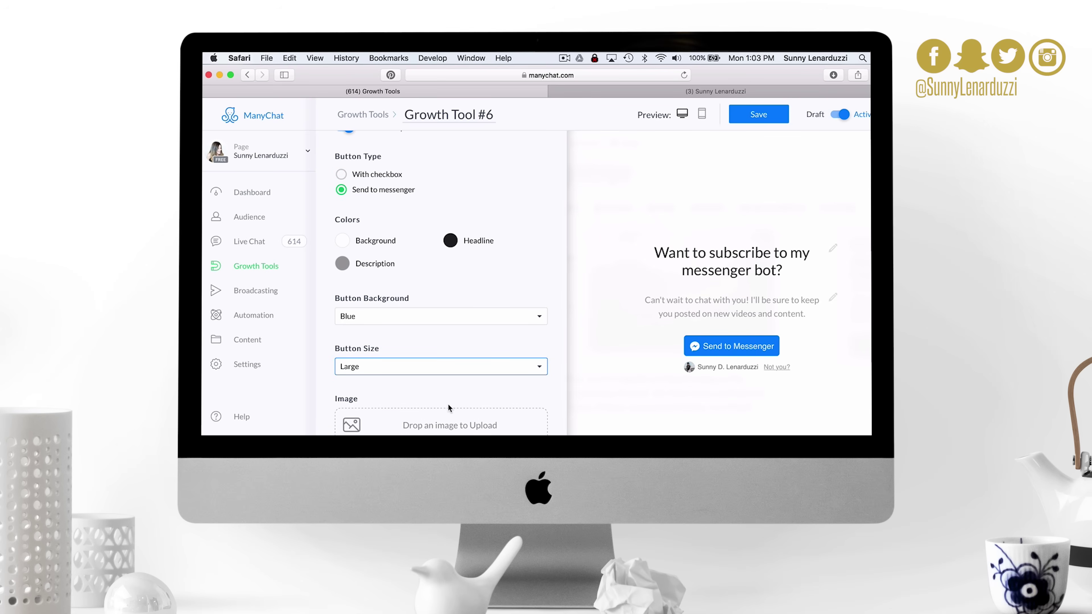
scroll(441, 310, "up", 5)
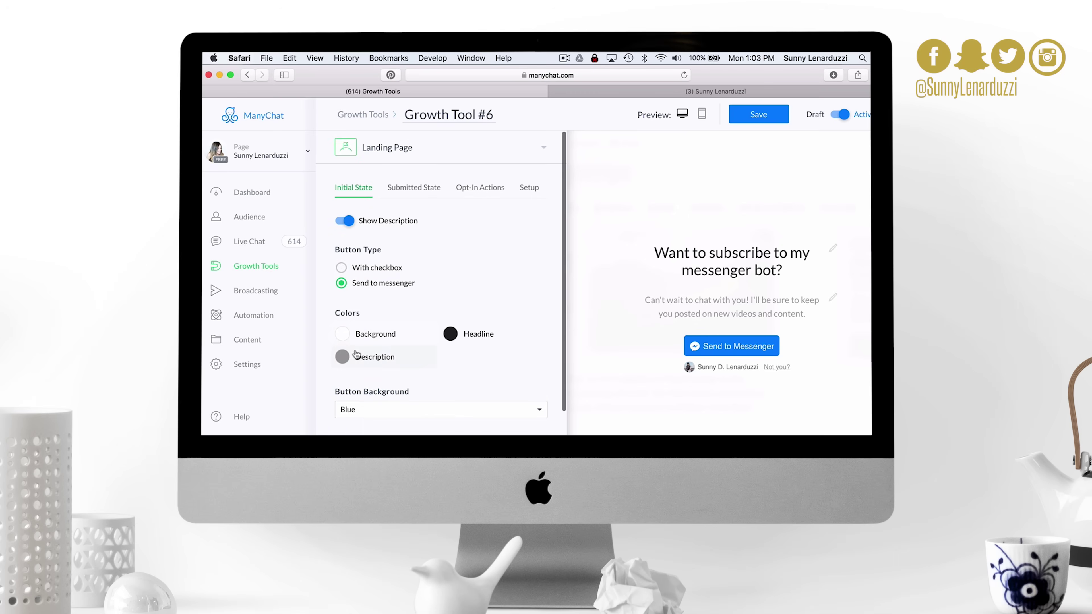
left_click(343, 357)
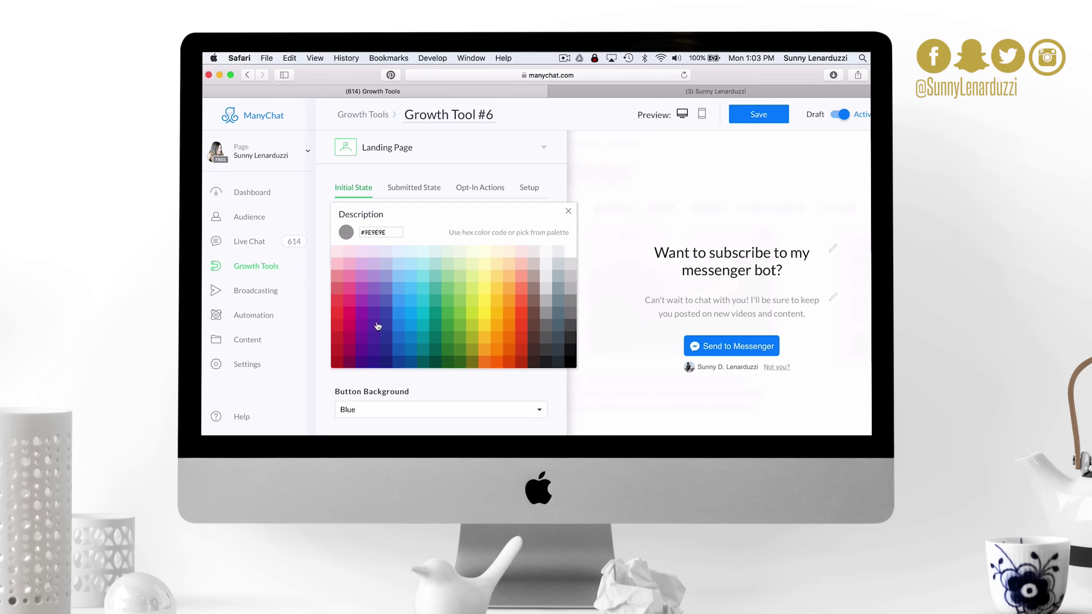
left_click(452, 330)
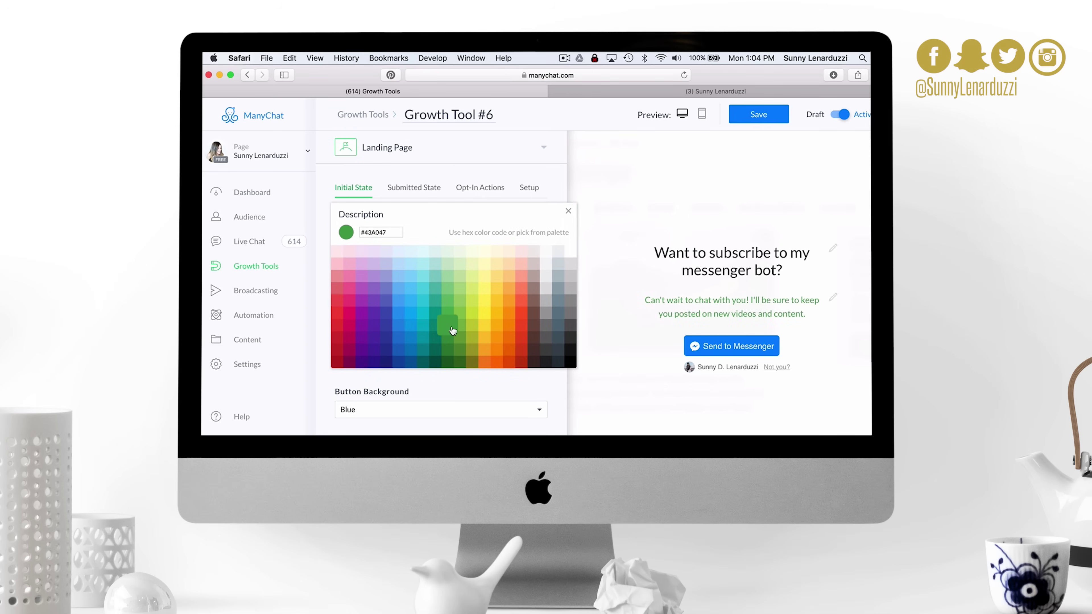
left_click(529, 389)
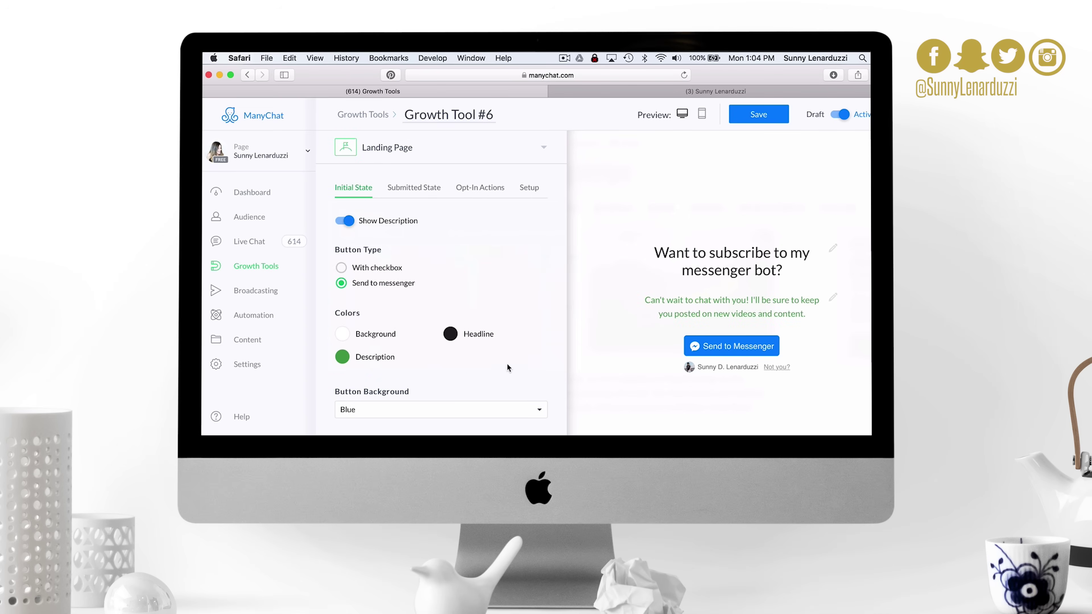
Step: Review the Submitted State thank-you headline and Opt-In Actions, leaving both unchanged
left_click(424, 191)
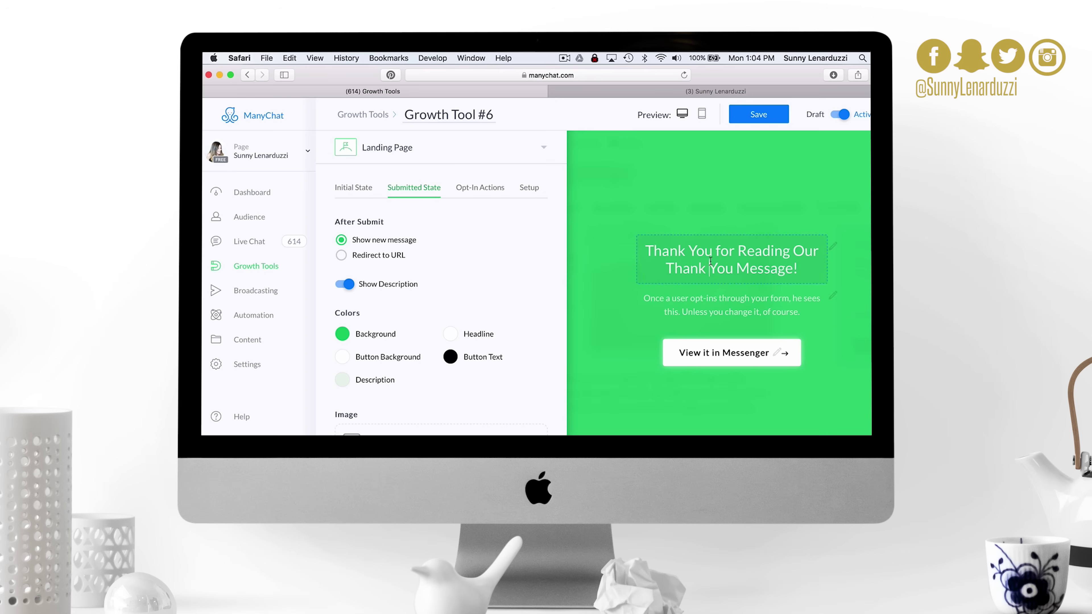
left_click_drag(793, 267, 657, 244)
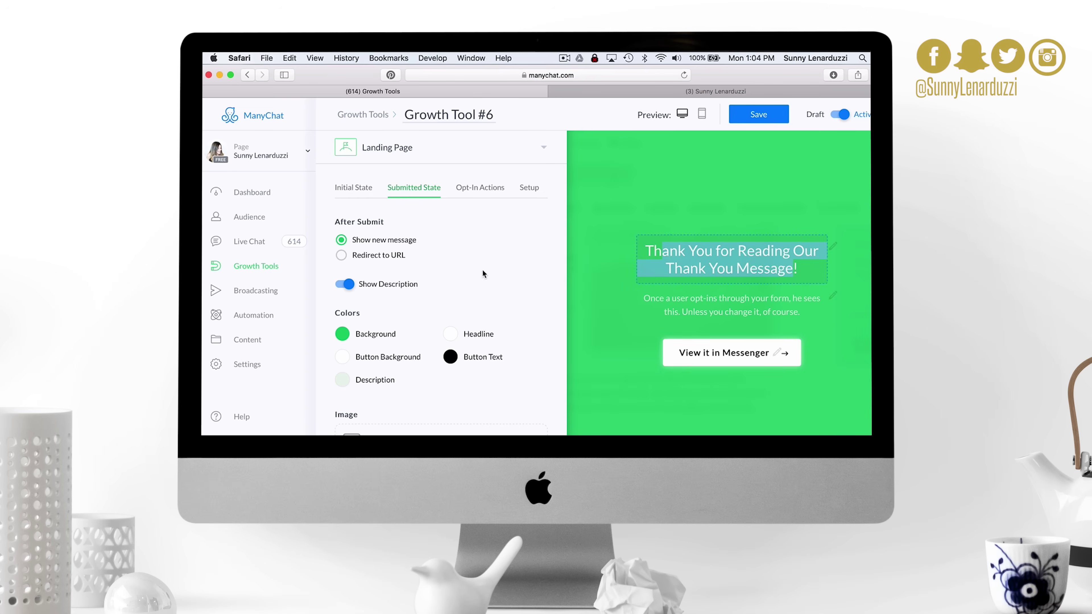
left_click(502, 280)
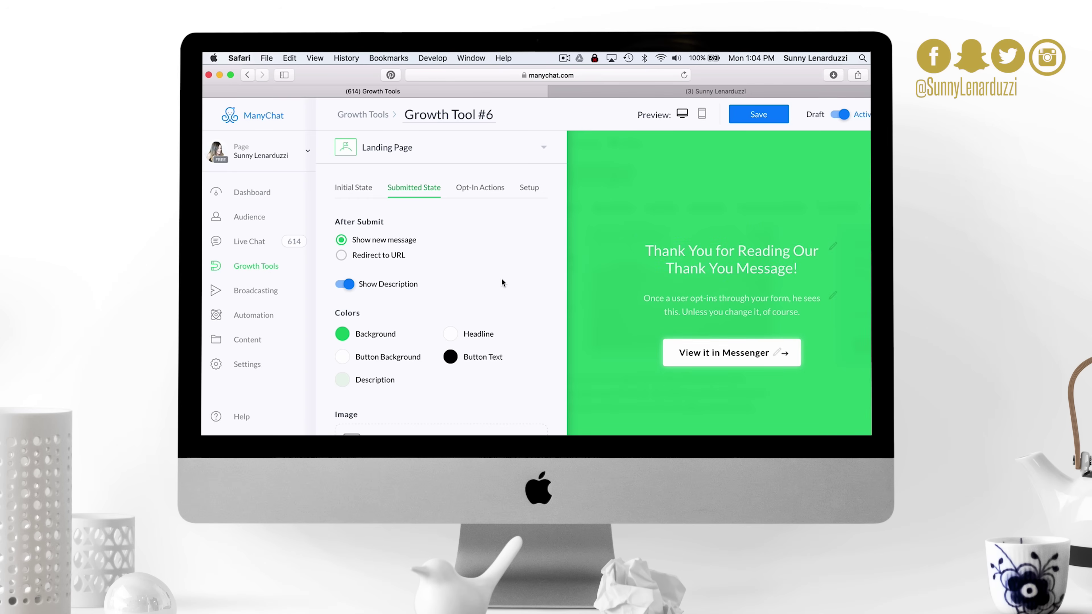
left_click(473, 194)
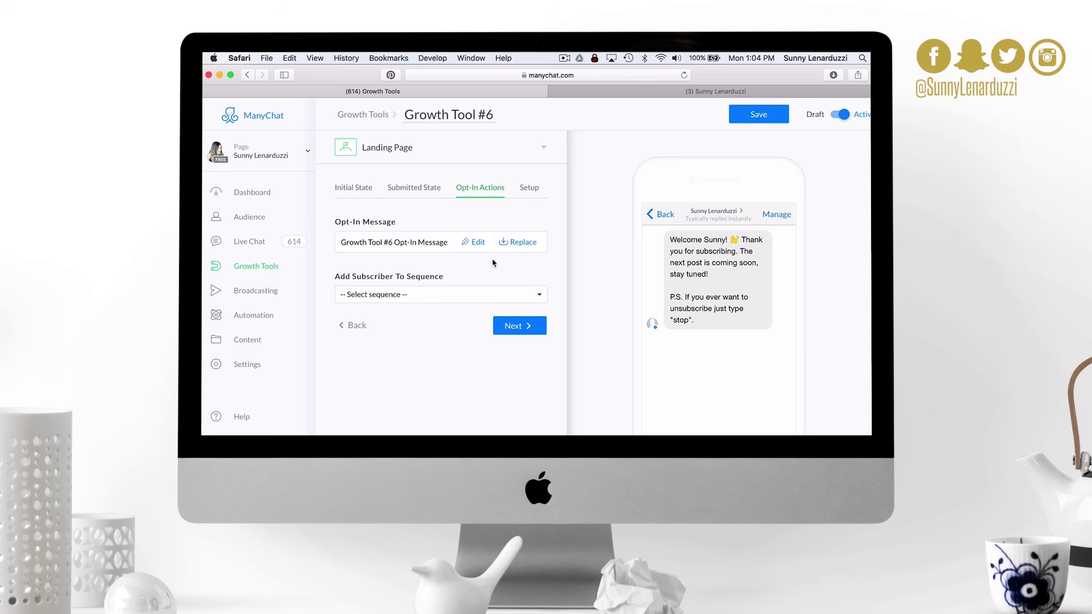
Step: Copy the Landing Page URL from Setup and load it in a new browser tab
left_click(529, 188)
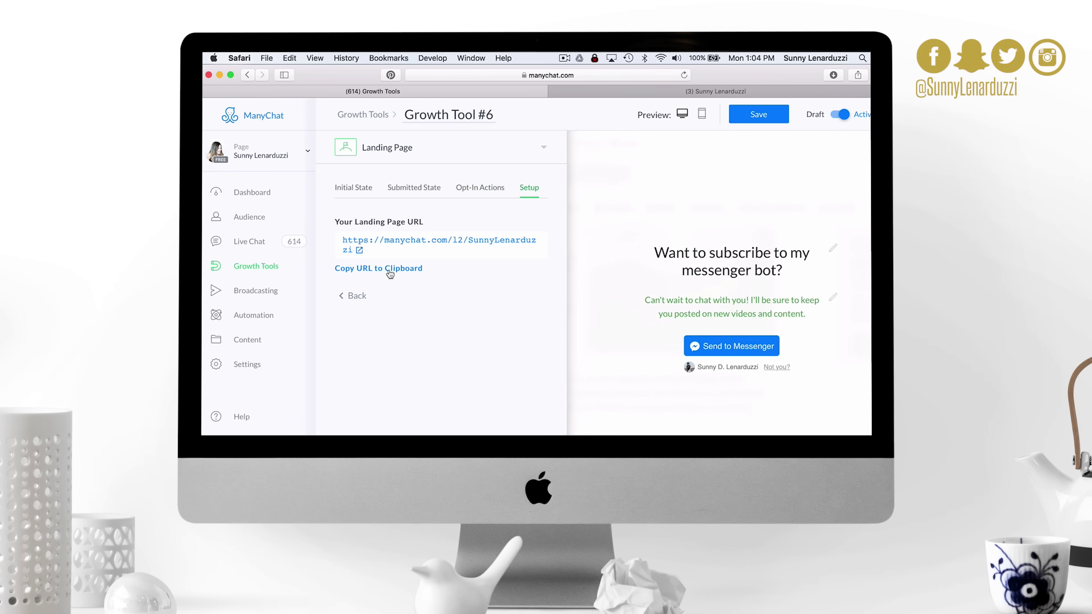
left_click_drag(378, 252, 332, 238)
key("super+c")
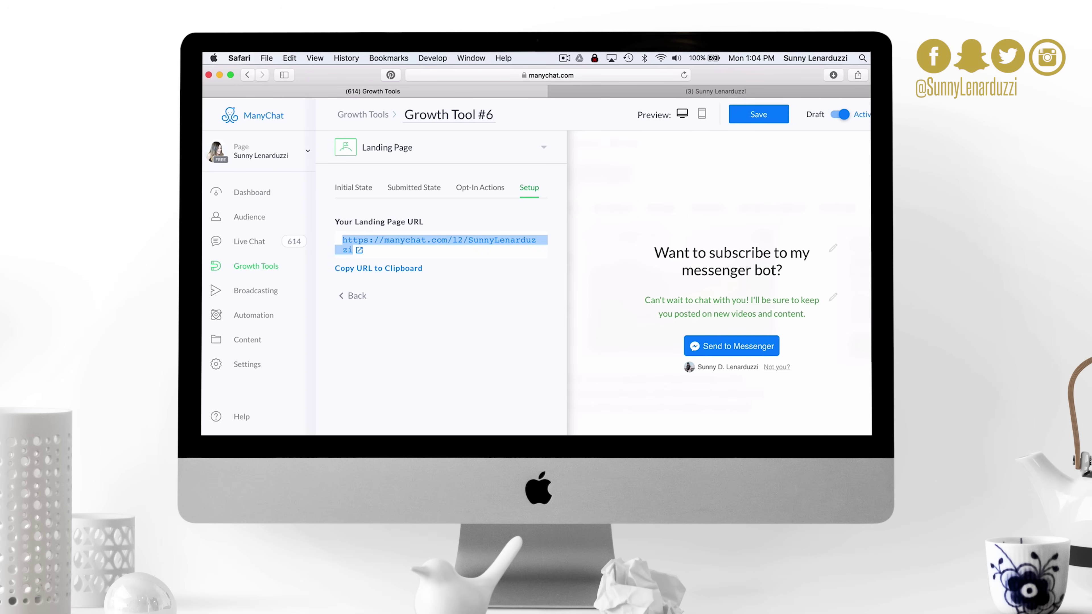
key("super+t")
key("super+v")
key("Return")
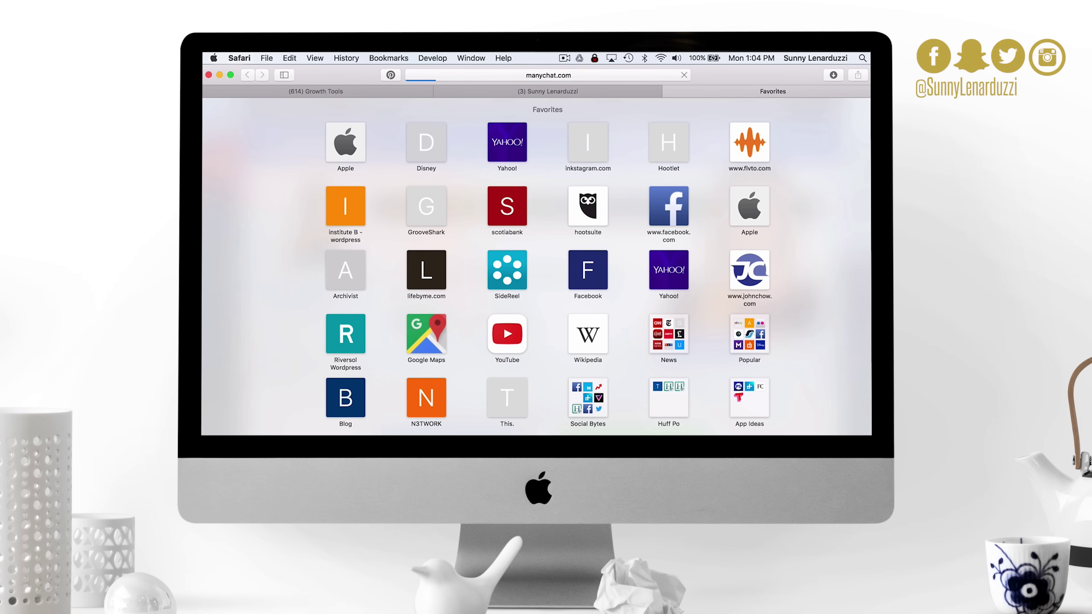